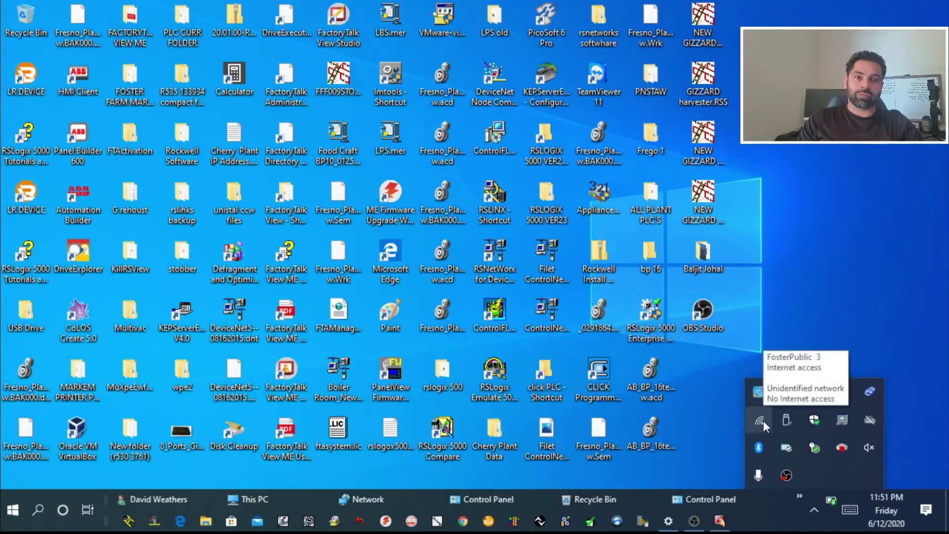
Disconnect from FosterPublic Wi-Fi and open the Local Area Connection's IPv4 properties
{"action": "left_click", "coordinate": [761, 421]}
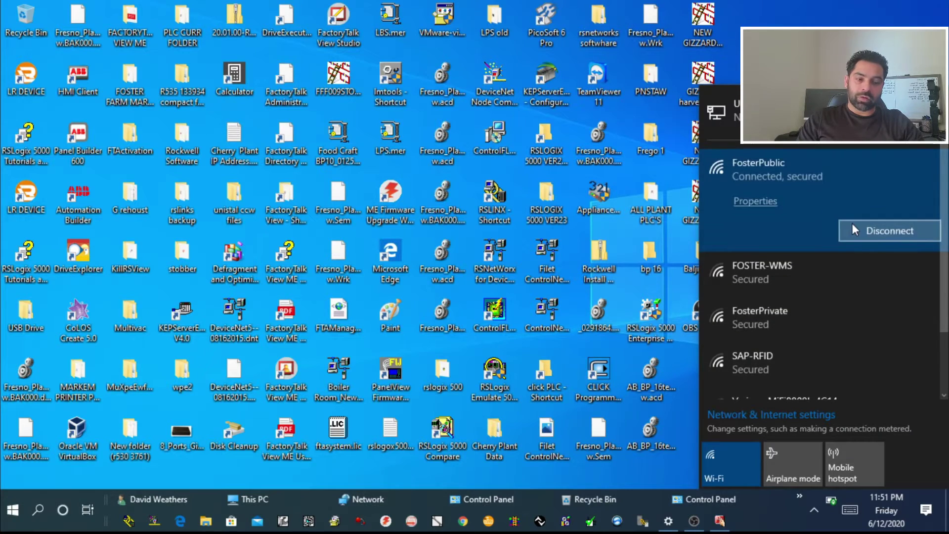
{"action": "left_click", "coordinate": [863, 231]}
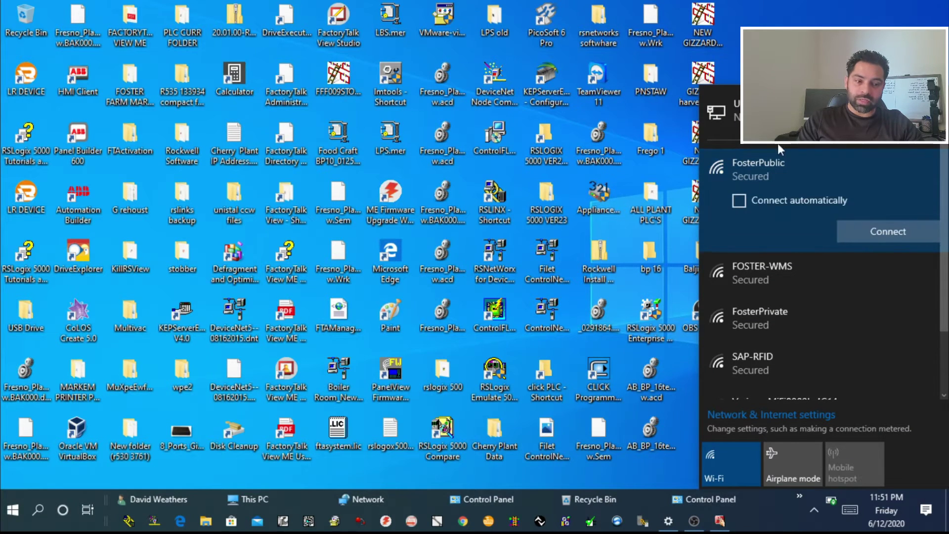
{"action": "left_click", "coordinate": [775, 420]}
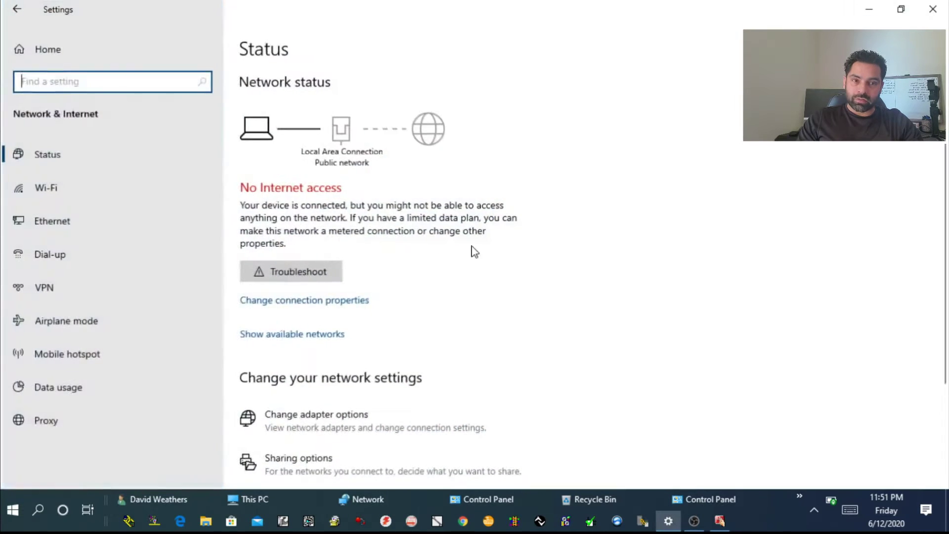
{"action": "left_click", "coordinate": [286, 417]}
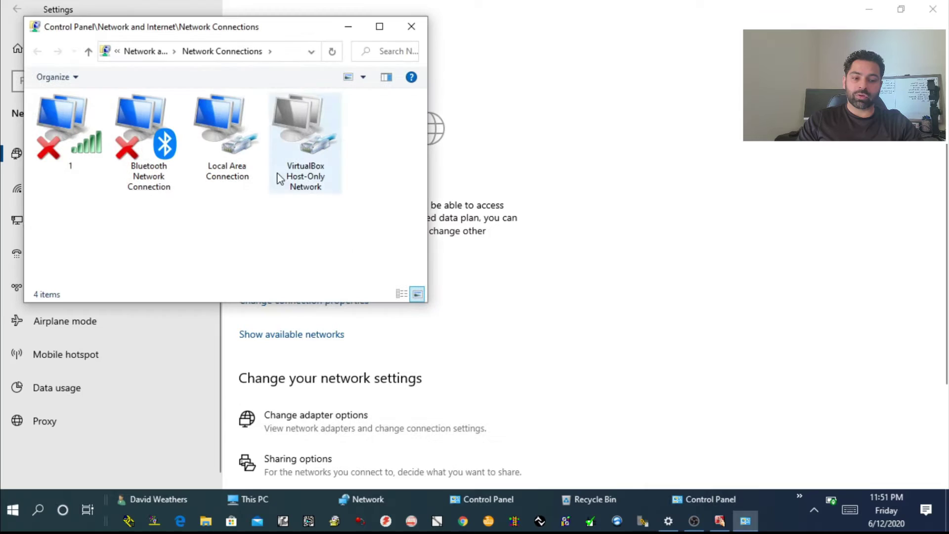
{"action": "double_click", "coordinate": [234, 152]}
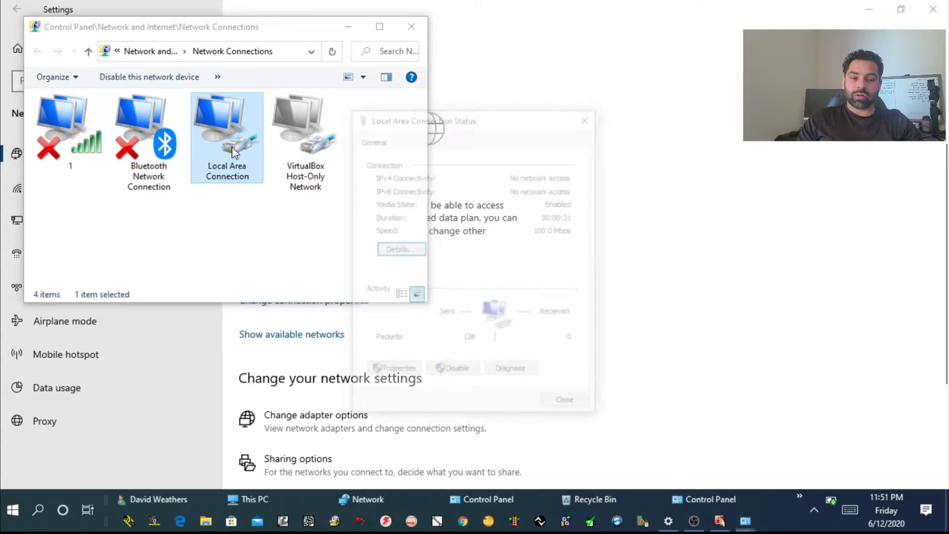
{"action": "left_click", "coordinate": [395, 372]}
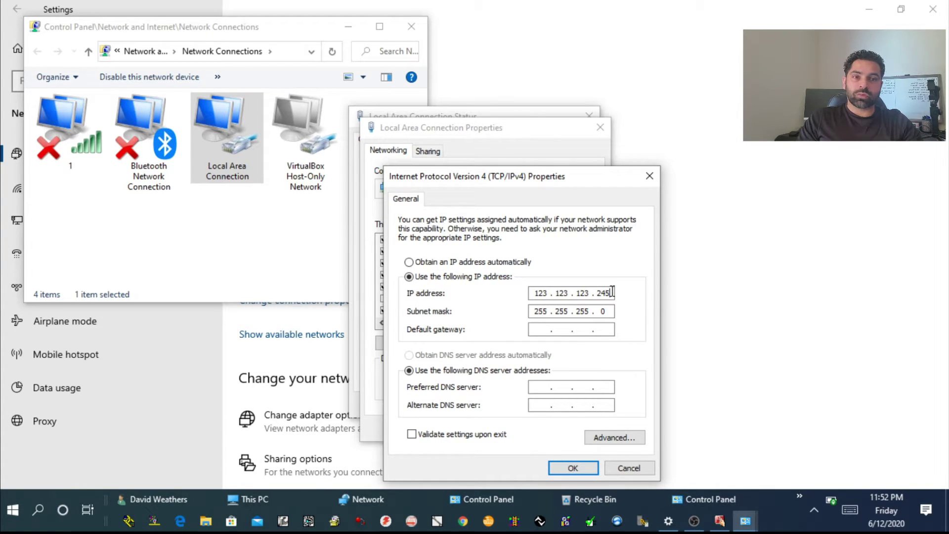
Replace the static IP address with 192.168.1.90 and close the connection dialogs
{"action": "left_click", "coordinate": [611, 293]}
{"action": "key", "text": "BackSpace"}
{"action": "key", "text": "BackSpace"}
{"action": "key", "text": "BackSpace"}
{"action": "key", "text": "BackSpace"}
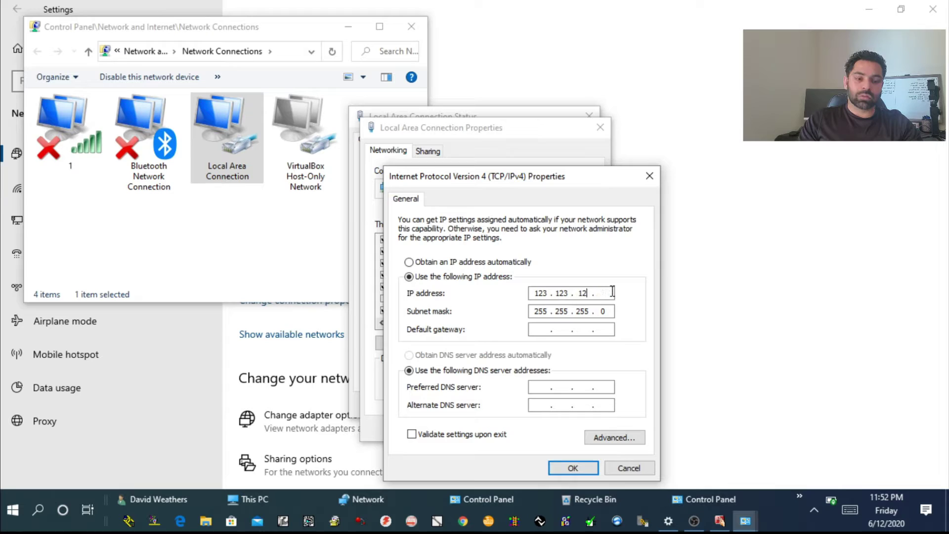
{"action": "key", "text": "BackSpace"}
{"action": "key", "text": "BackSpace"}
{"action": "key", "text": "BackSpace"}
{"action": "key", "text": "BackSpace"}
{"action": "key", "text": "BackSpace"}
{"action": "key", "text": "BackSpace"}
{"action": "key", "text": "BackSpace"}
{"action": "key", "text": "BackSpace"}
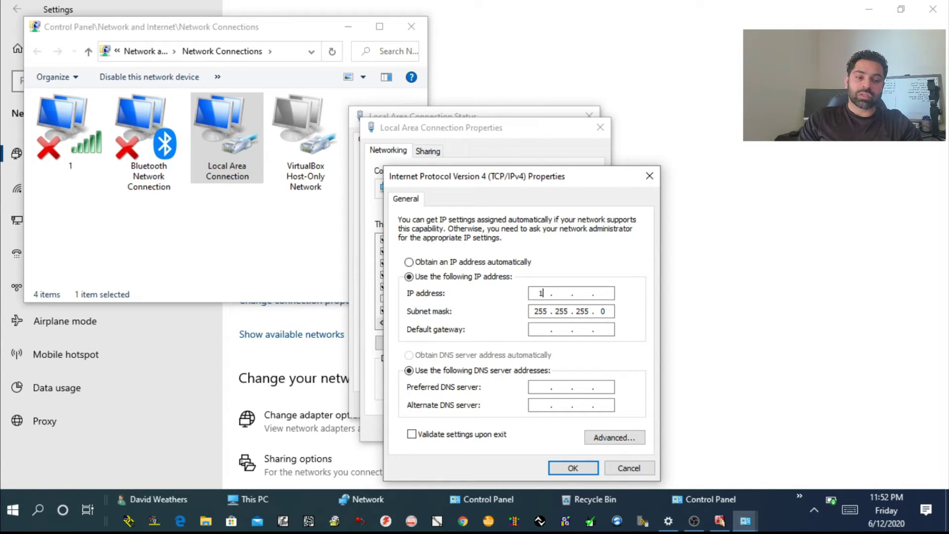
{"action": "type", "text": "192 . "}
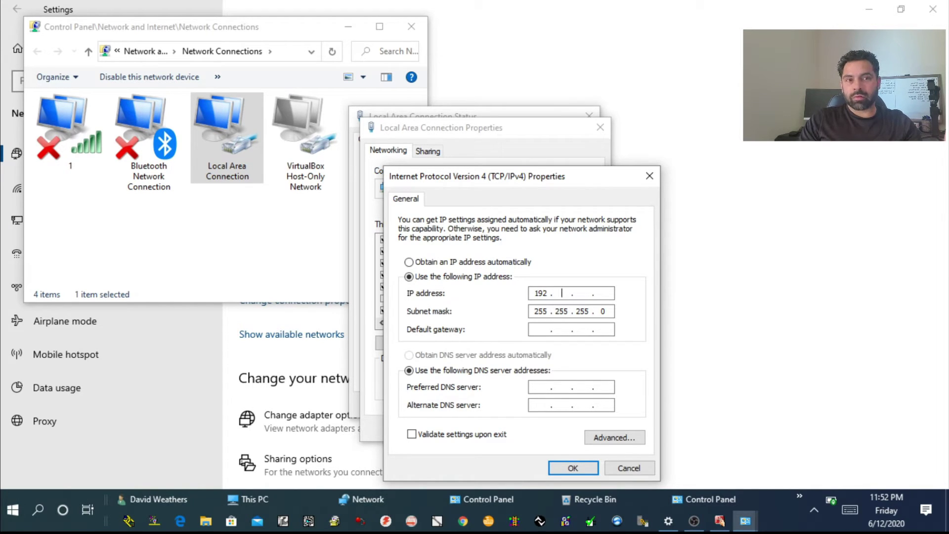
{"action": "type", "text": "168"}
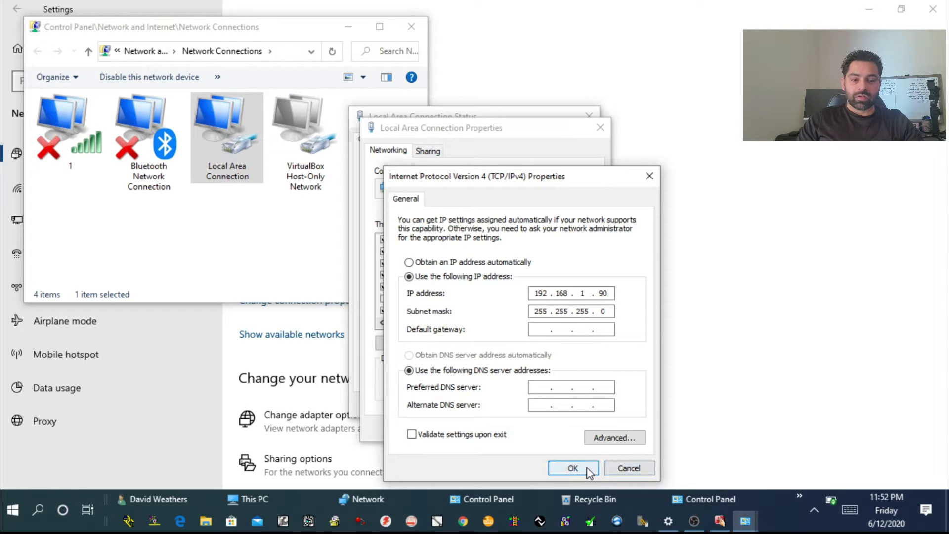
{"action": "left_click", "coordinate": [573, 468]}
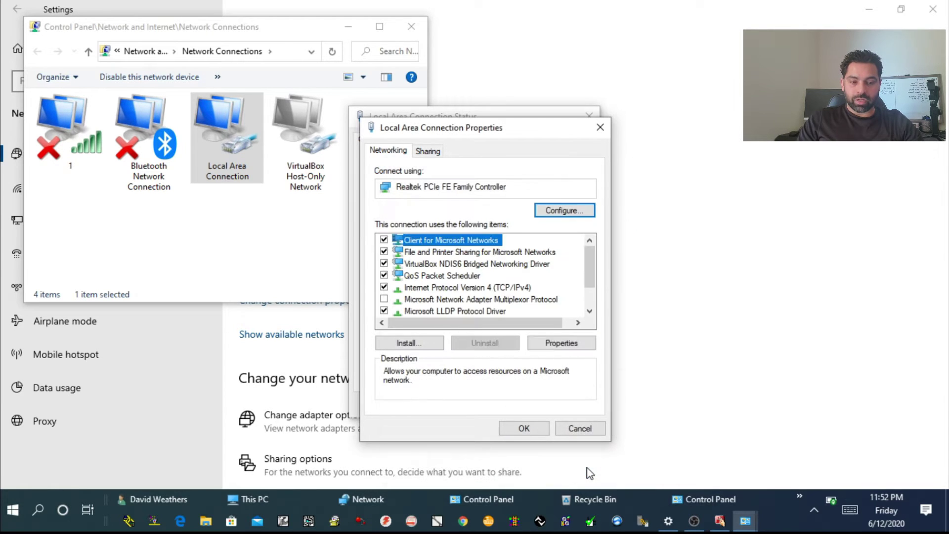
{"action": "left_click", "coordinate": [535, 428]}
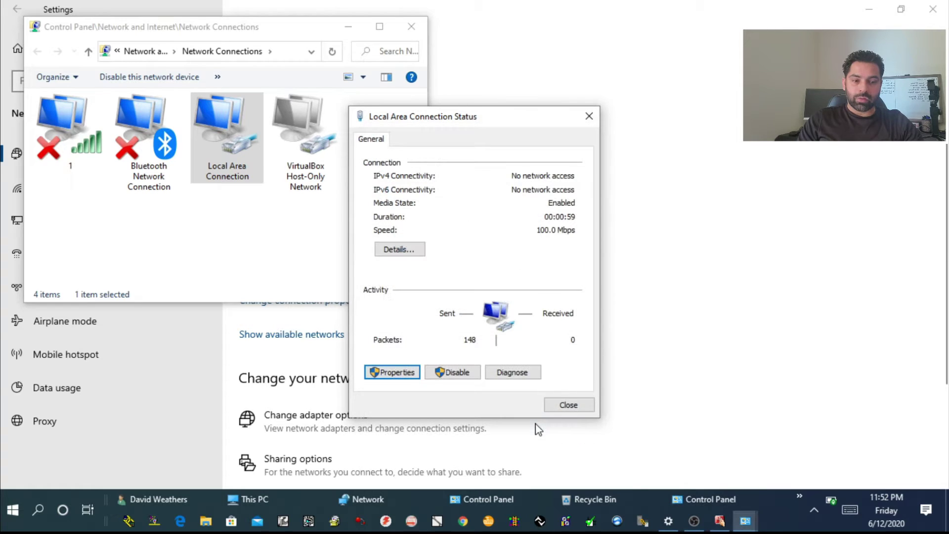
{"action": "left_click", "coordinate": [563, 409]}
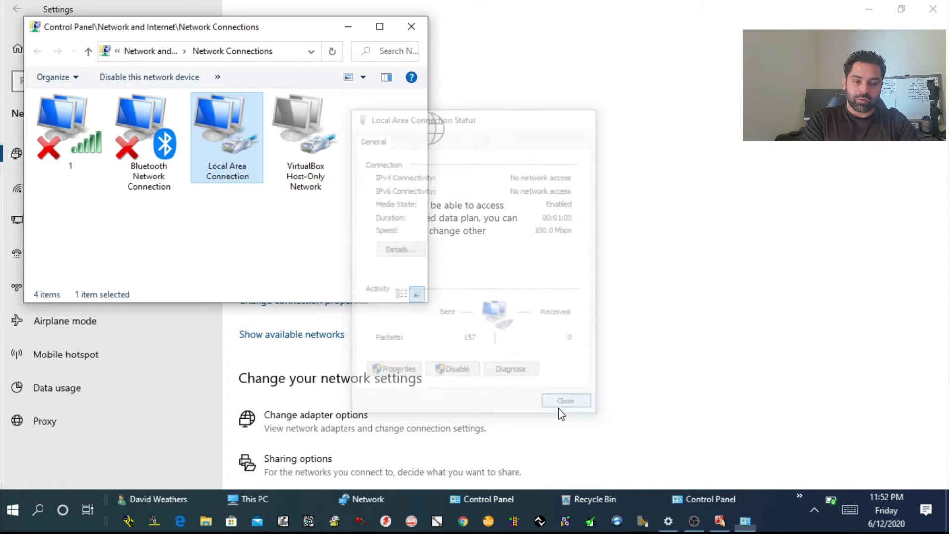
Close the network windows and launch RSLinx Classic by searching 'RS'
{"action": "left_click", "coordinate": [411, 26]}
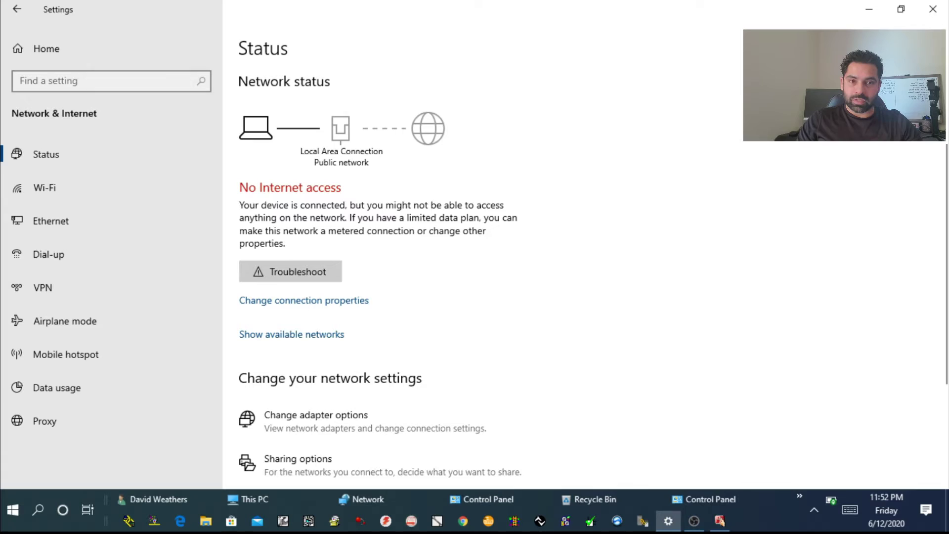
{"action": "left_click", "coordinate": [933, 9]}
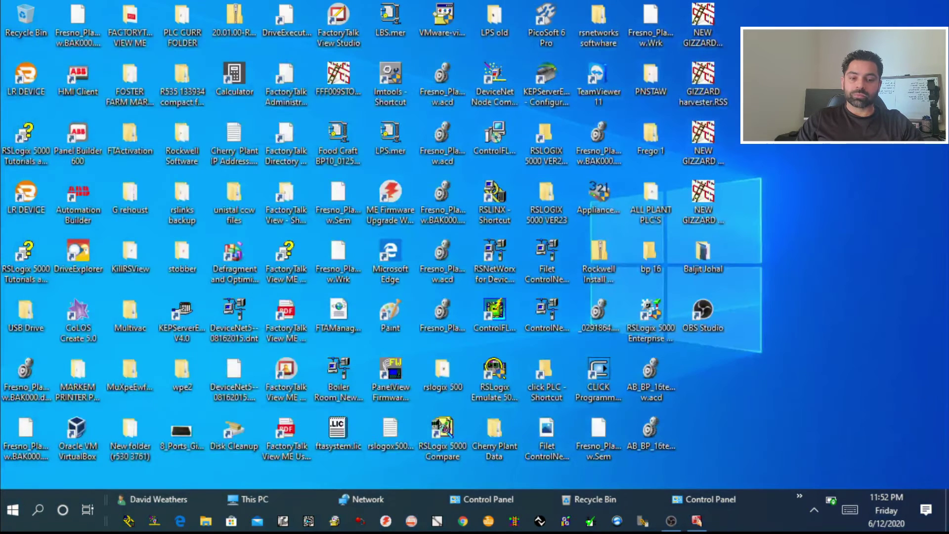
{"action": "left_click", "coordinate": [37, 510]}
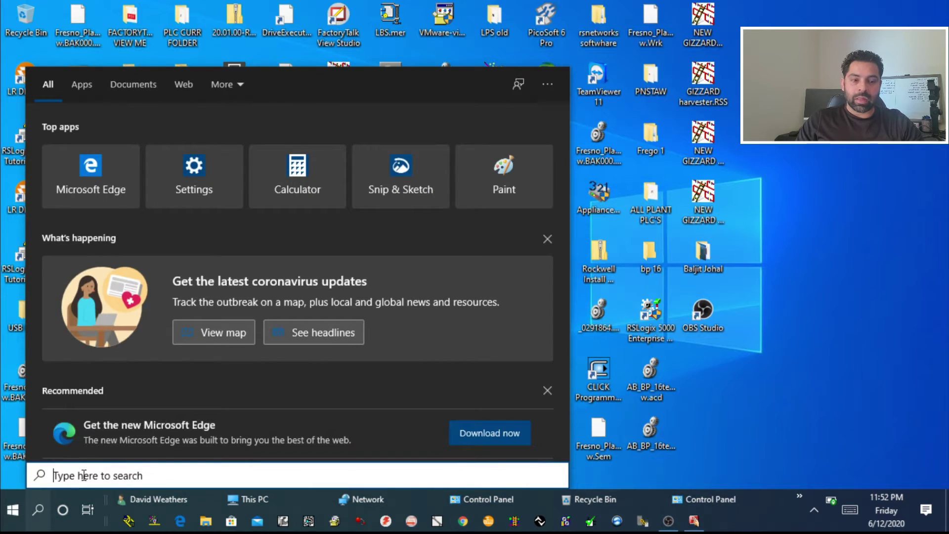
{"action": "type", "text": "RS"}
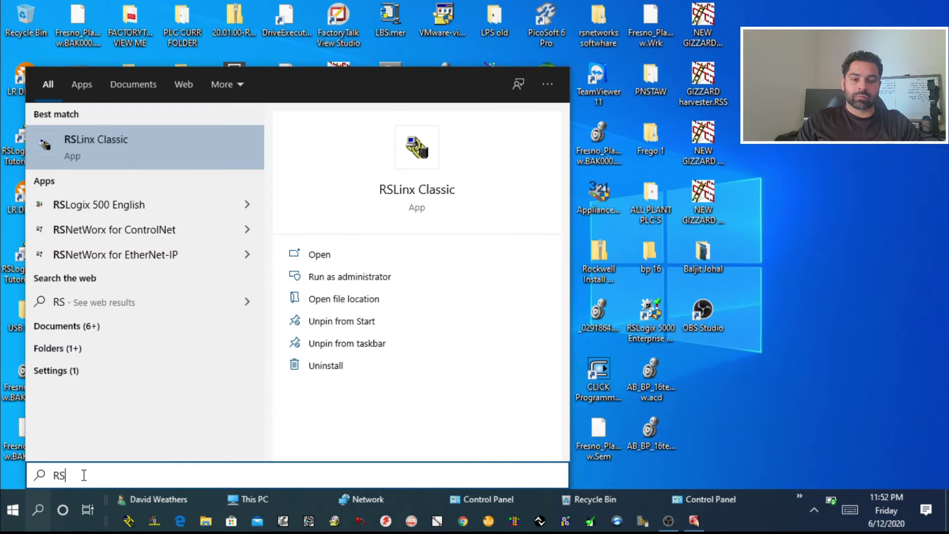
{"action": "left_click", "coordinate": [149, 153]}
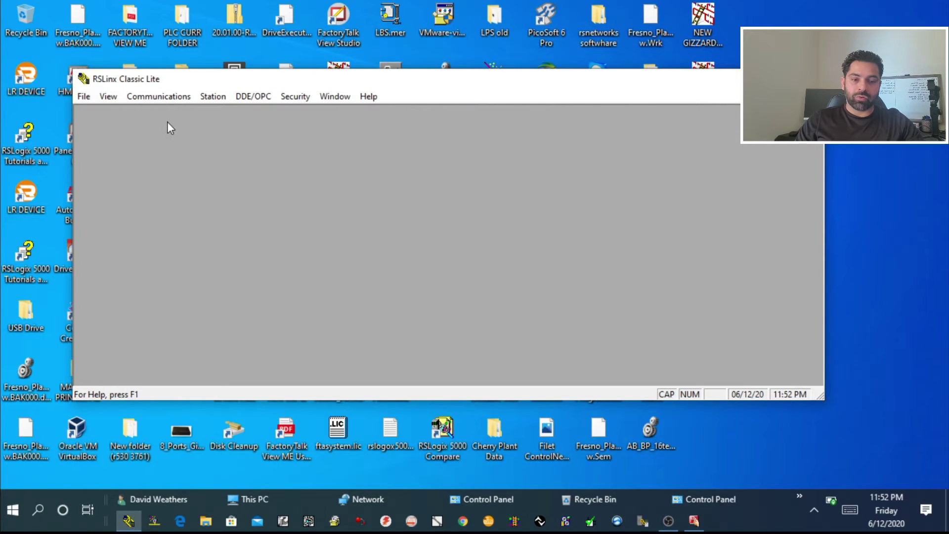
Add a new EtherNet/IP driver in Configure Drivers, naming it AB_ETHIP-8BALGI
{"action": "left_click", "coordinate": [164, 99]}
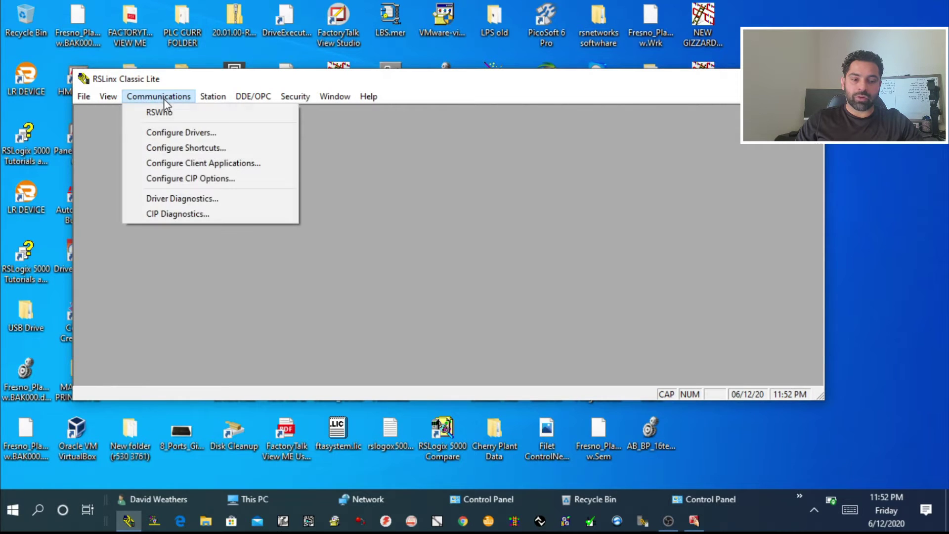
{"action": "left_click", "coordinate": [169, 131]}
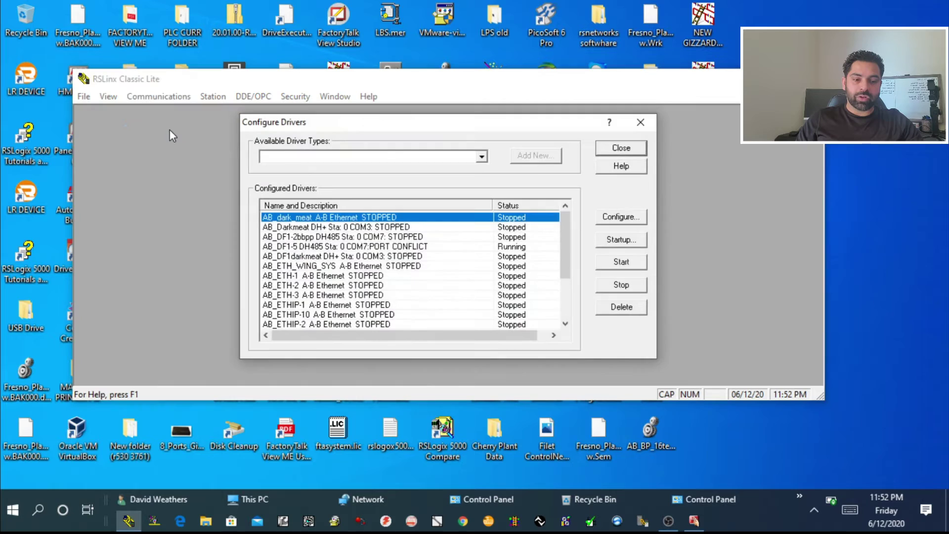
{"action": "left_click", "coordinate": [311, 158]}
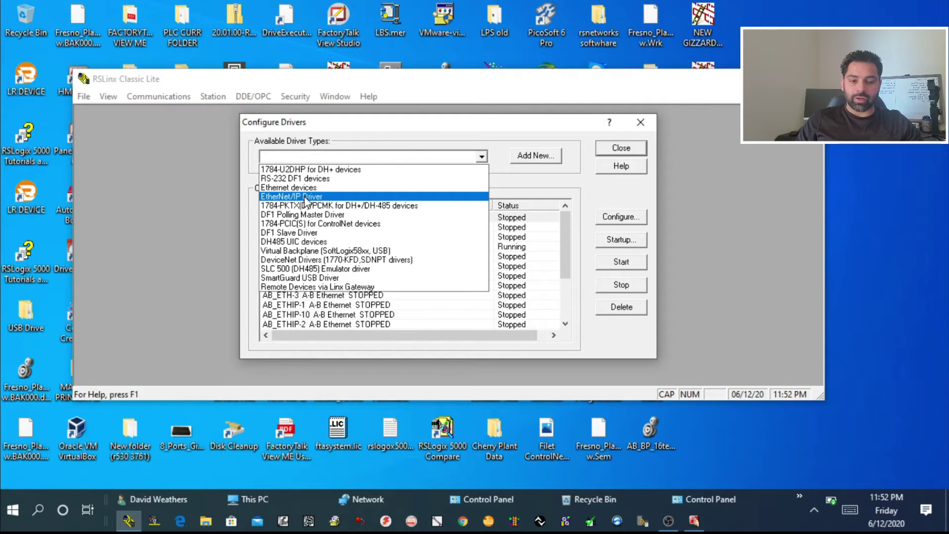
{"action": "left_click", "coordinate": [304, 197]}
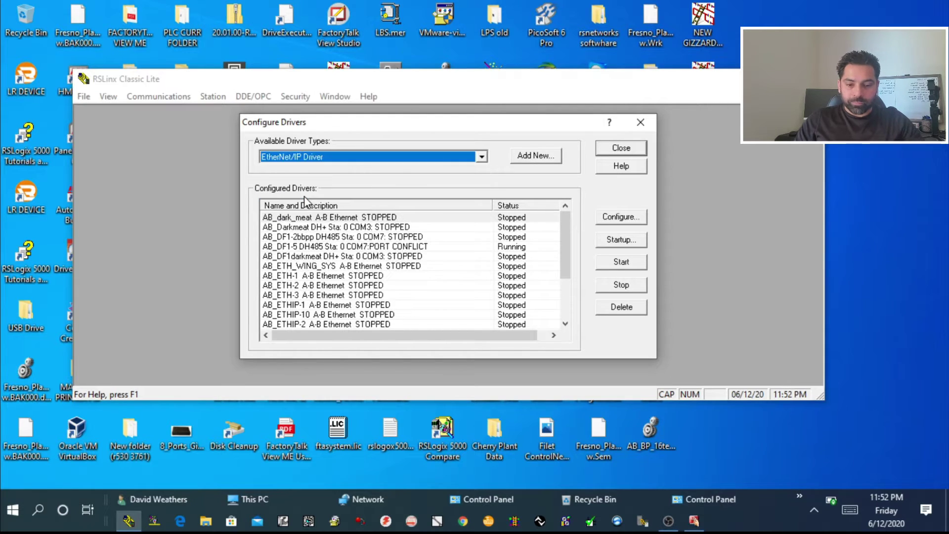
{"action": "left_click", "coordinate": [519, 159]}
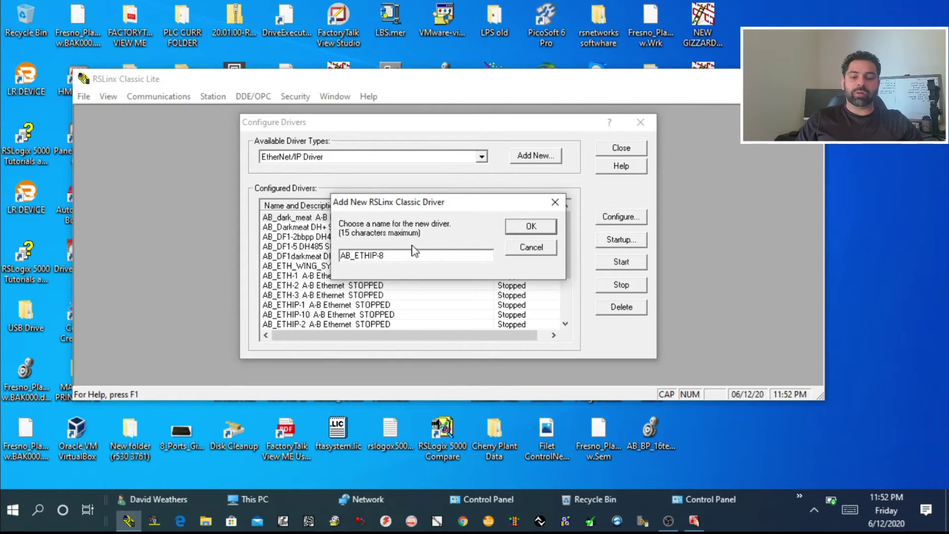
{"action": "left_click", "coordinate": [401, 254]}
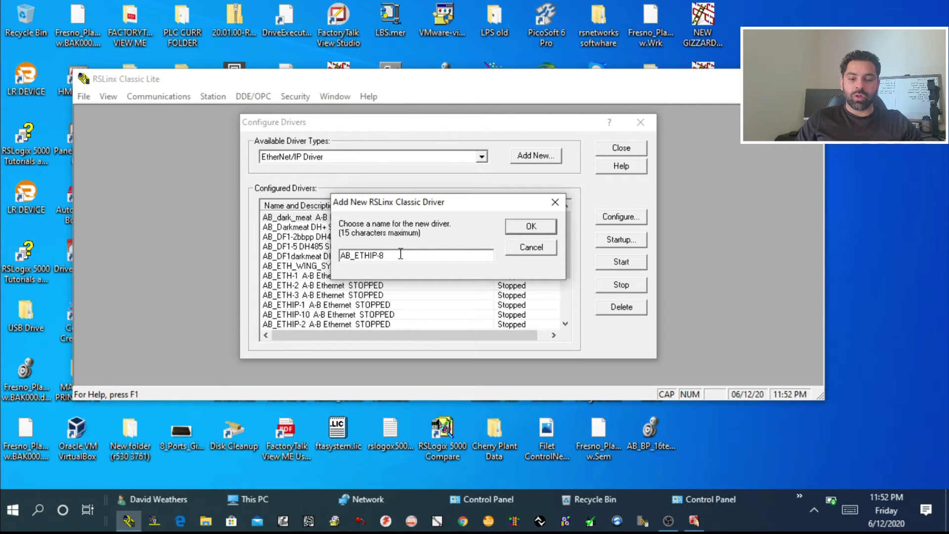
{"action": "type", "text": "balg"}
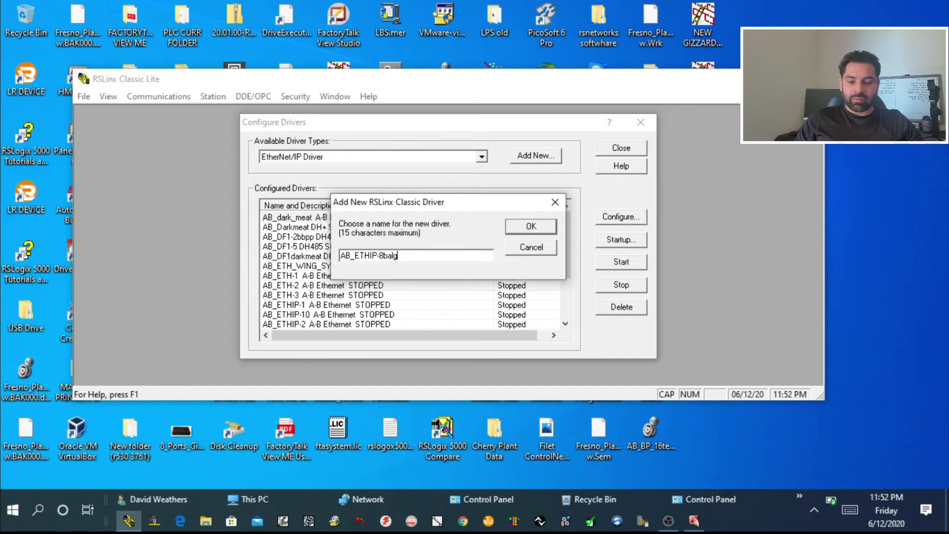
{"action": "key", "text": "BackSpace"}
{"action": "key", "text": "BackSpace"}
{"action": "type", "text": "BA"}
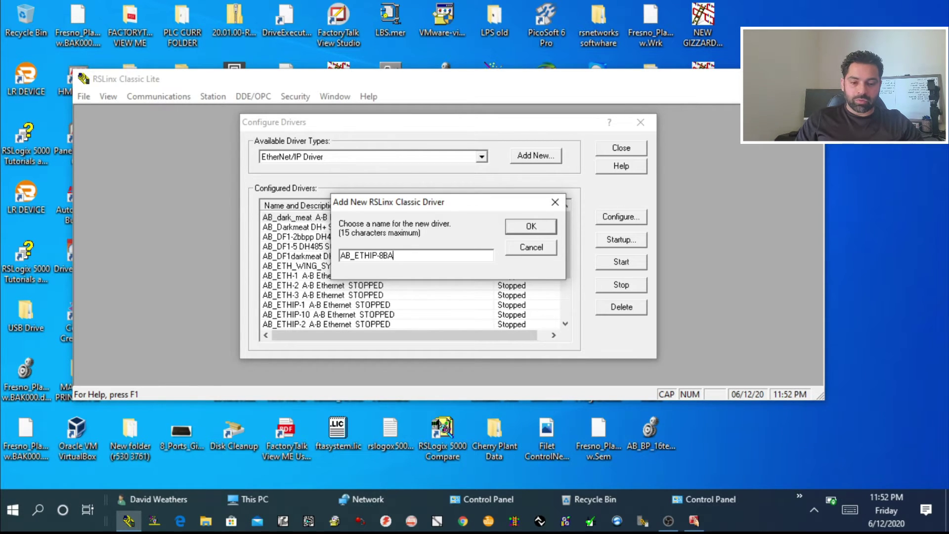
{"action": "type", "text": "LG"}
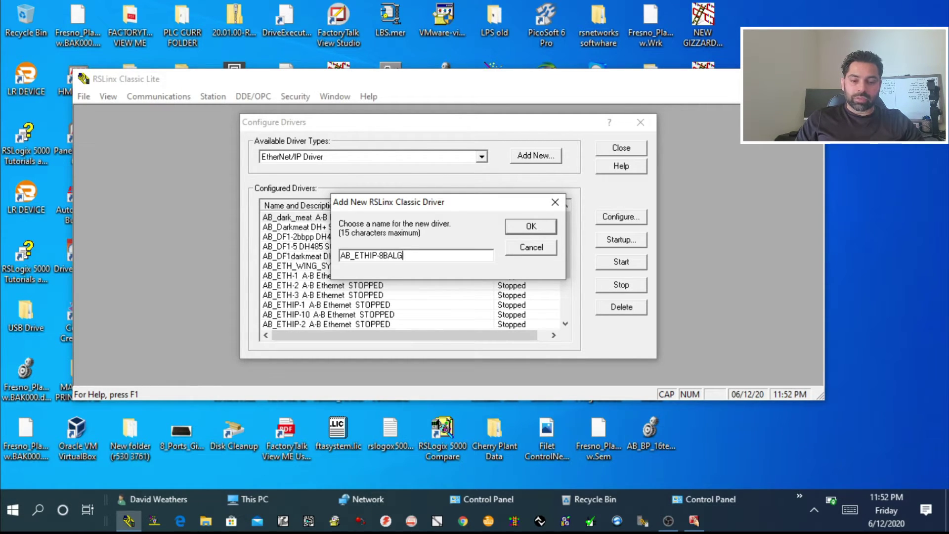
{"action": "type", "text": "I"}
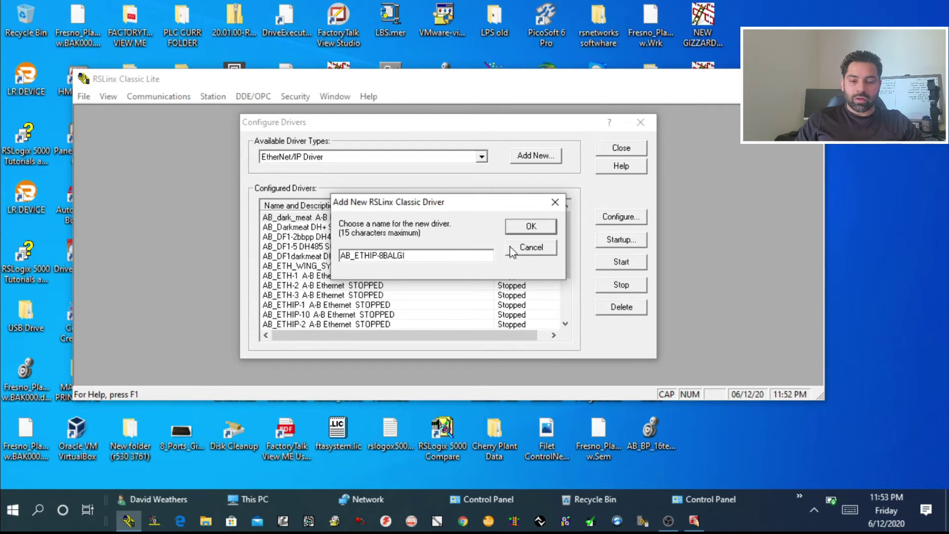
{"action": "left_click", "coordinate": [532, 228]}
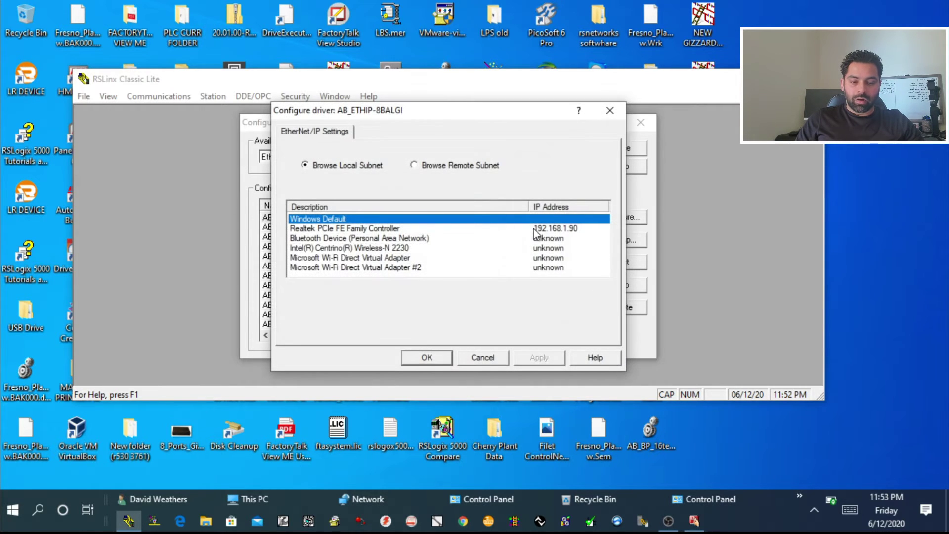
Select the Realtek PCIe FE Family Controller at 192.168.1.90 and apply it
{"action": "left_click", "coordinate": [360, 230]}
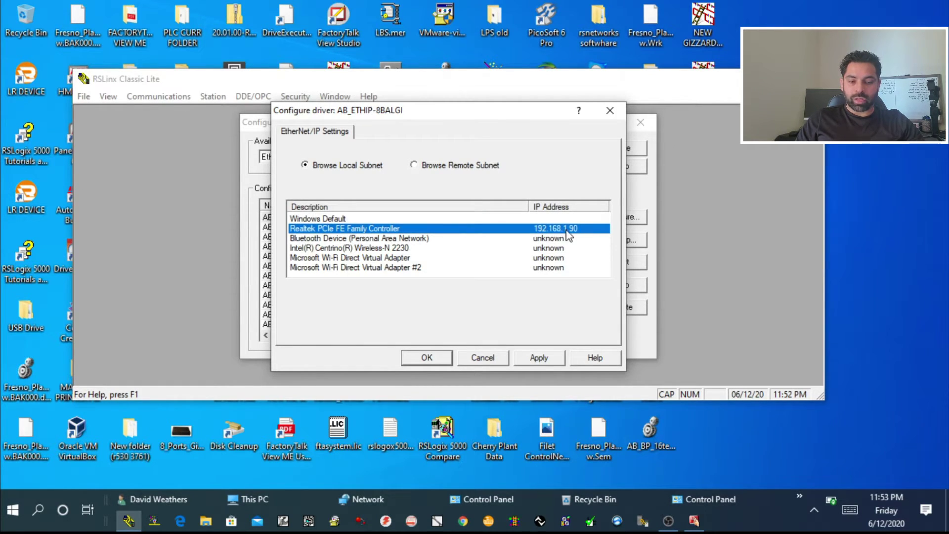
{"action": "left_click", "coordinate": [540, 359]}
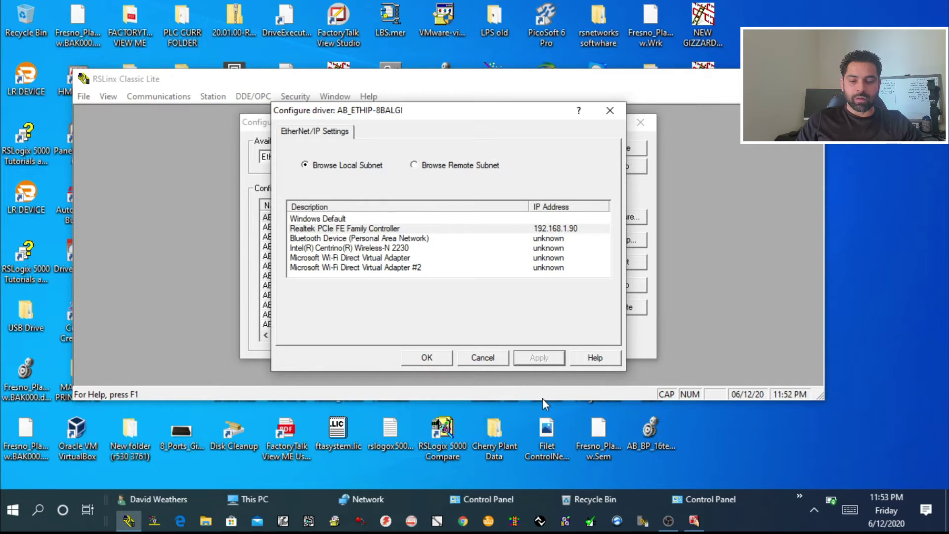
Accept the driver settings, then stop the AB_DF1-5 and AB_UIC-3BALGIZZ drivers
{"action": "left_click", "coordinate": [437, 357]}
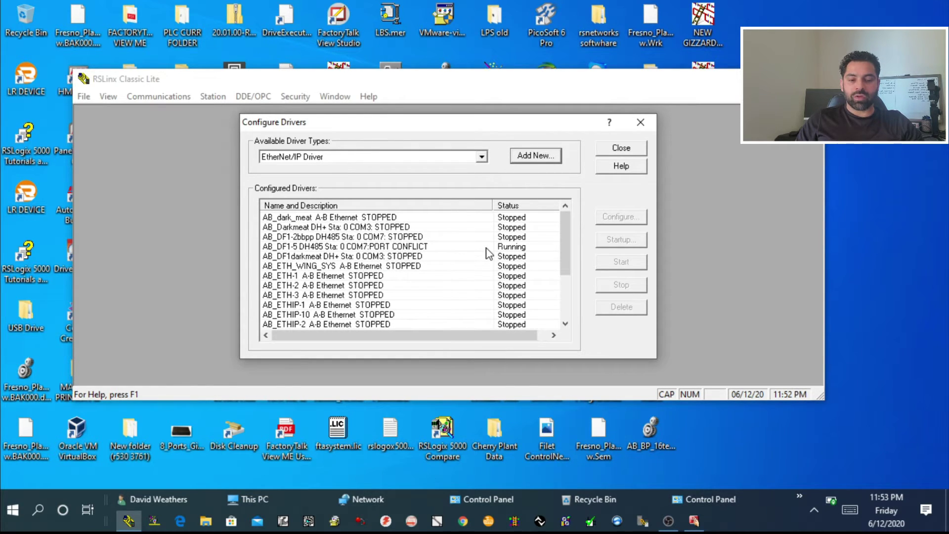
{"action": "left_click", "coordinate": [505, 256]}
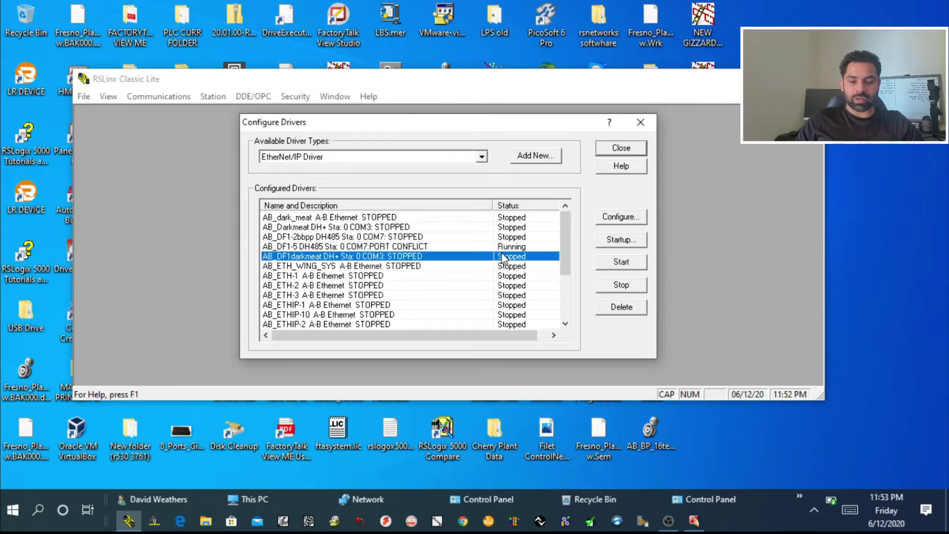
{"action": "left_click", "coordinate": [505, 246]}
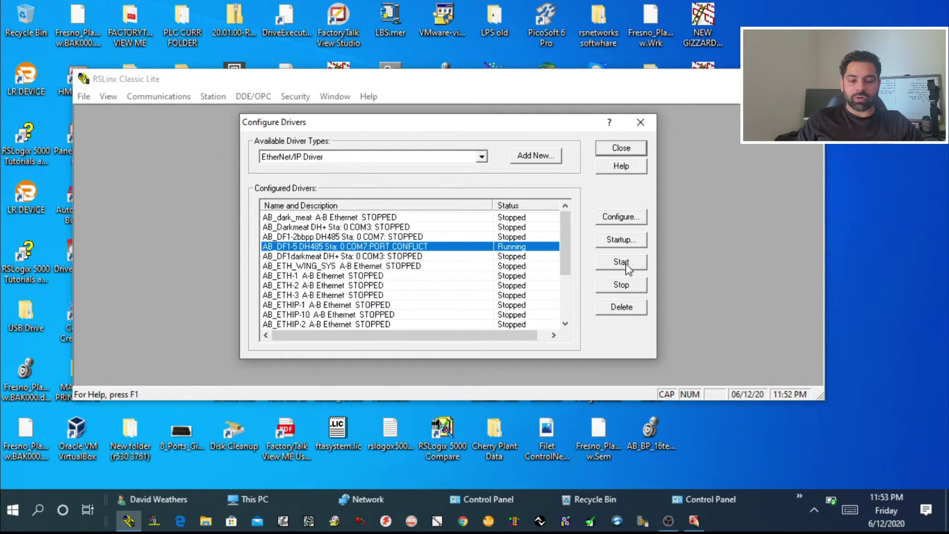
{"action": "left_click", "coordinate": [625, 287]}
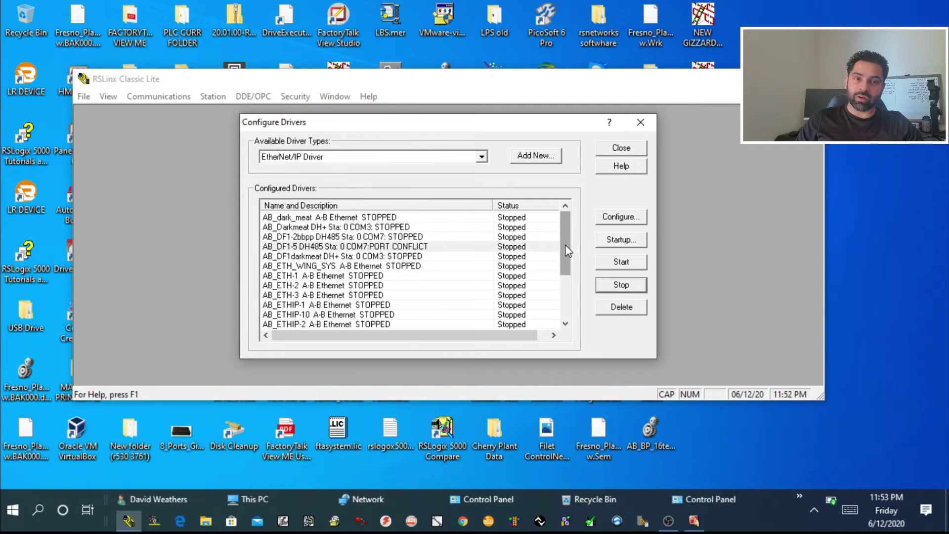
{"action": "left_click_drag", "start_coordinate": [566, 247], "coordinate": [566, 292]}
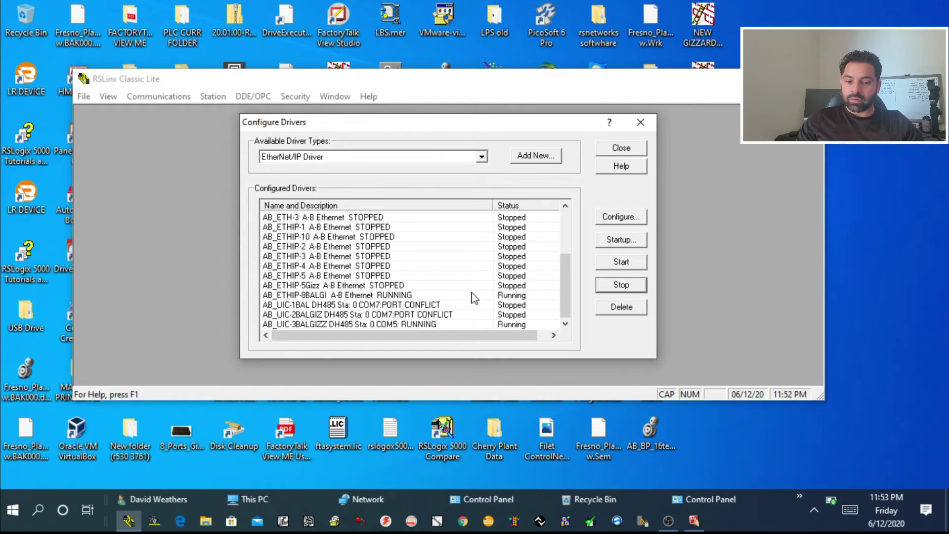
{"action": "left_click", "coordinate": [408, 325]}
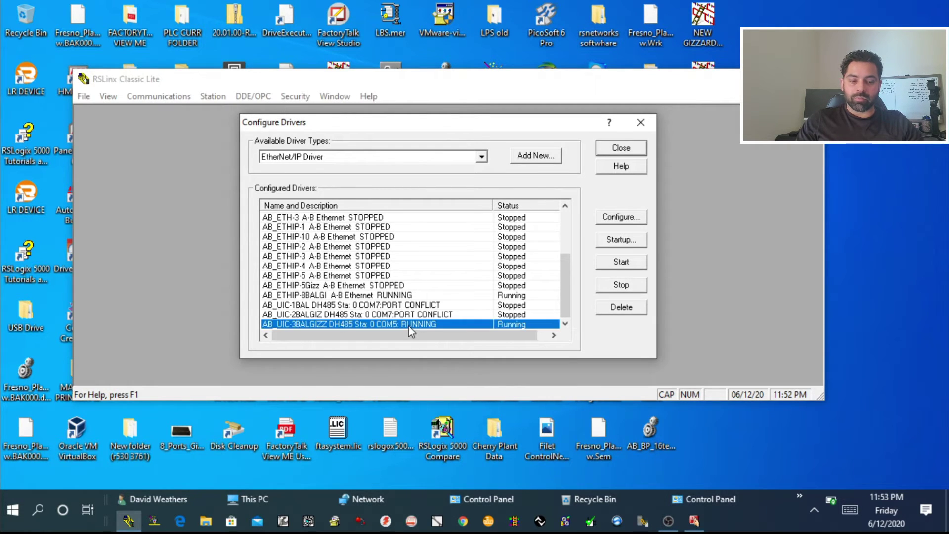
{"action": "left_click", "coordinate": [622, 285]}
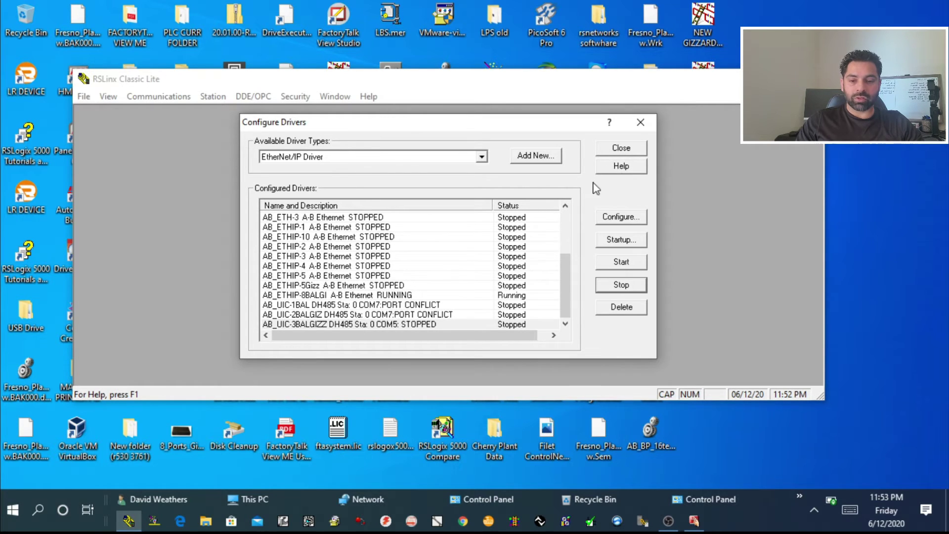
Browse AB_ETHIP-8BALGI in RSWho to find the MicroLogix1100 at 192.168.1.30, then close RSWho
{"action": "left_click", "coordinate": [622, 149]}
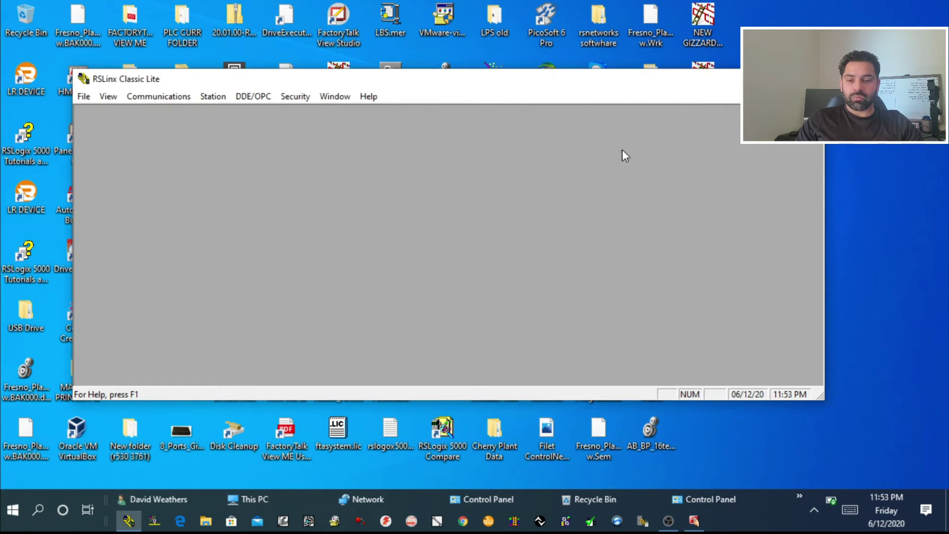
{"action": "left_click", "coordinate": [175, 98]}
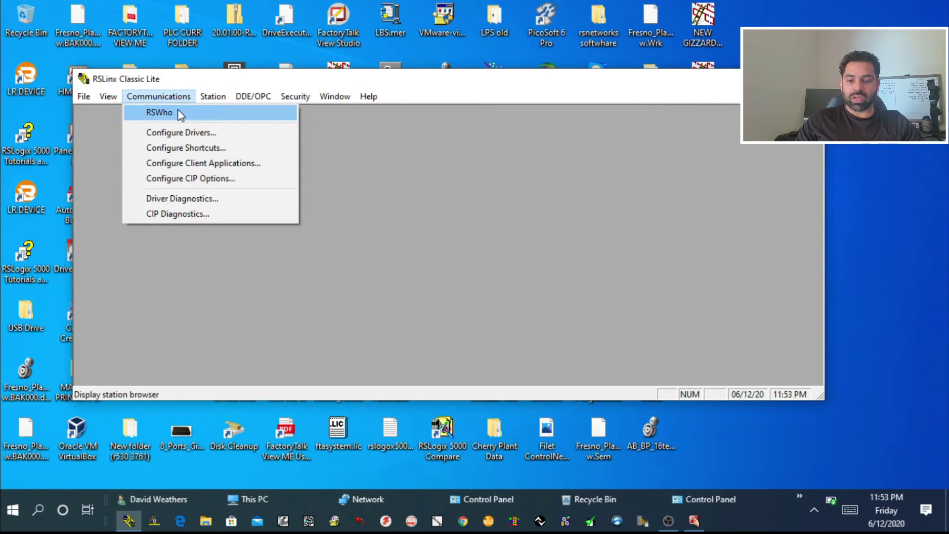
{"action": "left_click", "coordinate": [177, 110]}
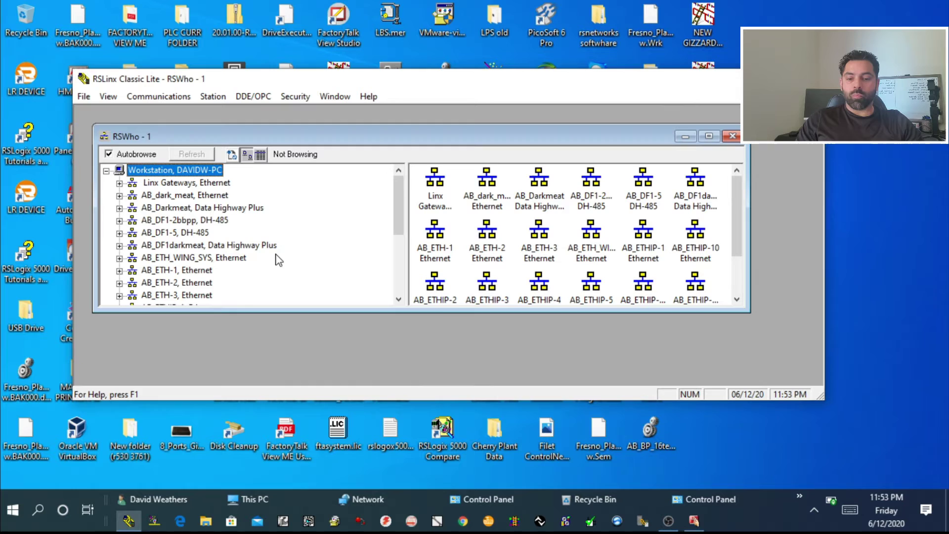
{"action": "left_click_drag", "start_coordinate": [398, 221], "coordinate": [401, 286]}
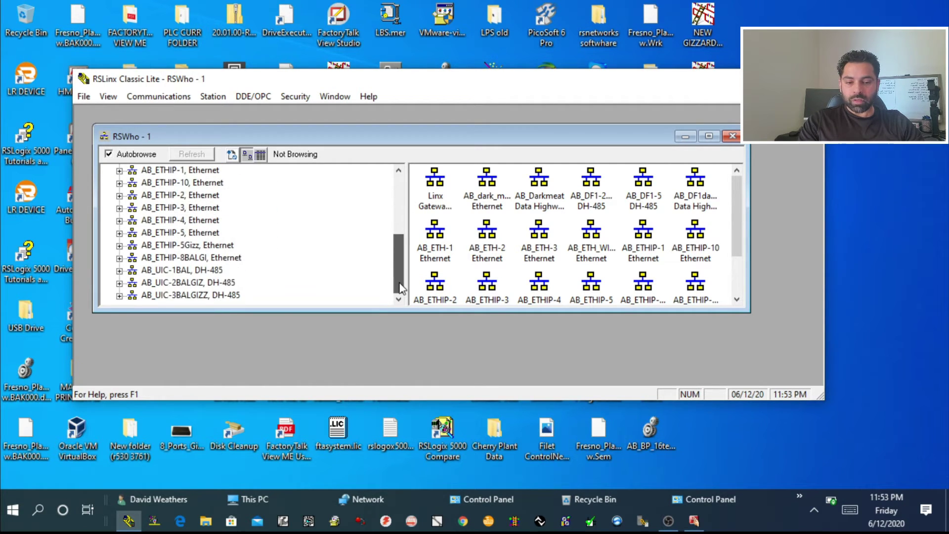
{"action": "left_click", "coordinate": [240, 258]}
{"action": "left_click", "coordinate": [433, 202]}
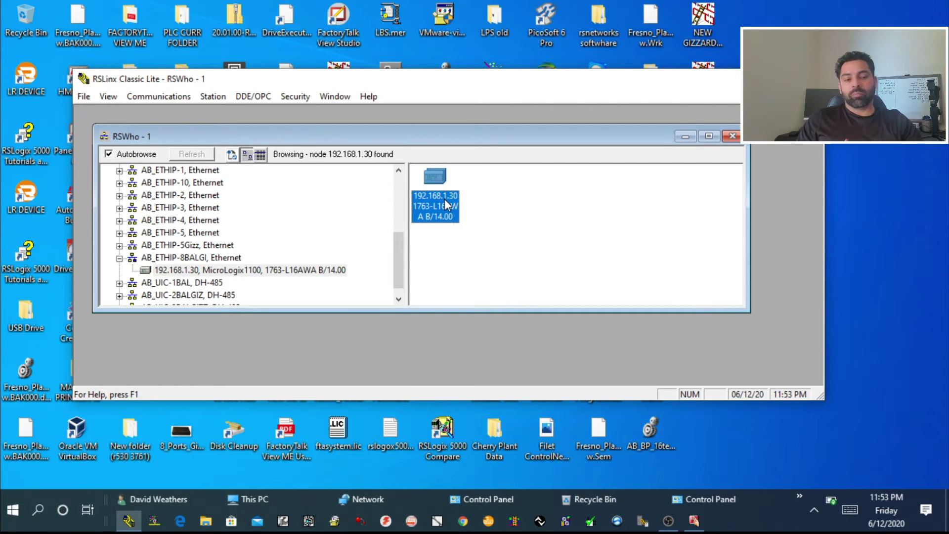
{"action": "left_click", "coordinate": [734, 136]}
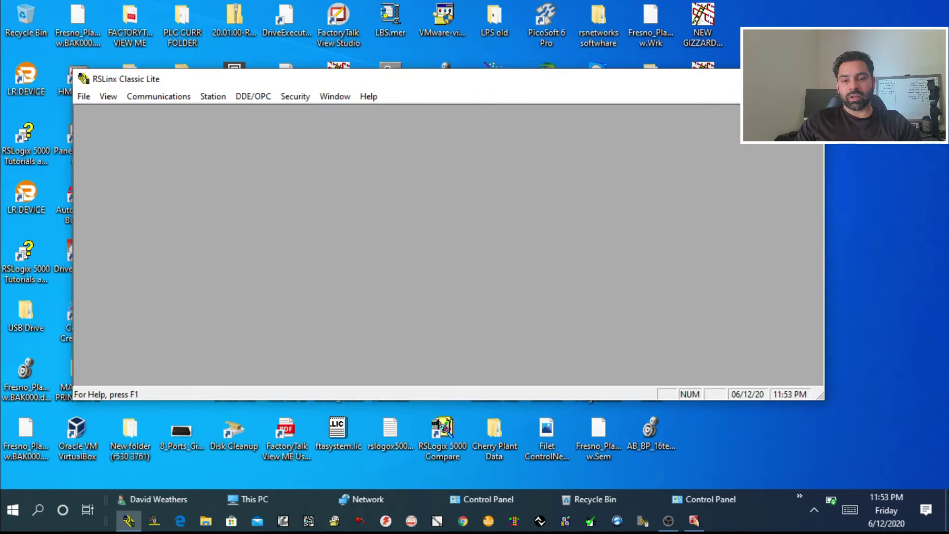
Close RSLinx and launch RSLogix 500 English by searching 'rsl'
{"action": "left_click", "coordinate": [811, 79]}
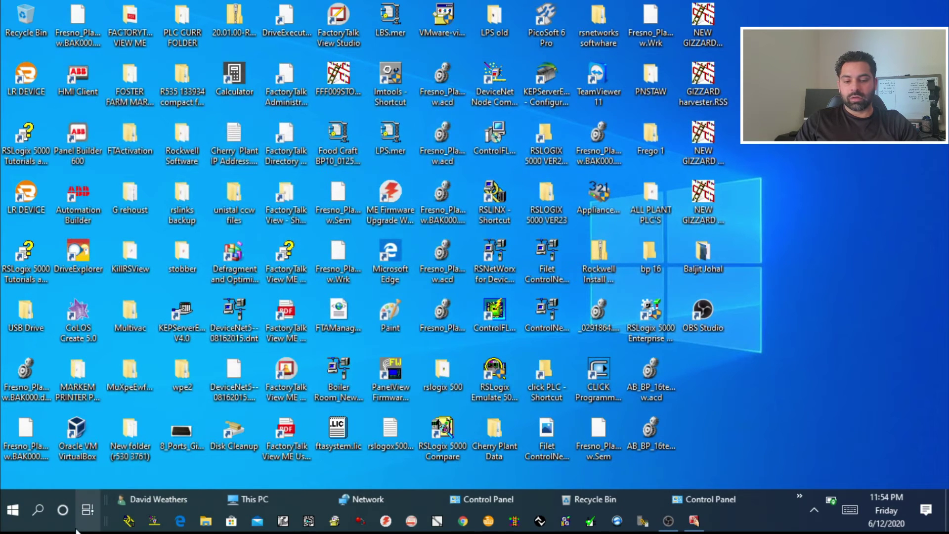
{"action": "left_click", "coordinate": [41, 509]}
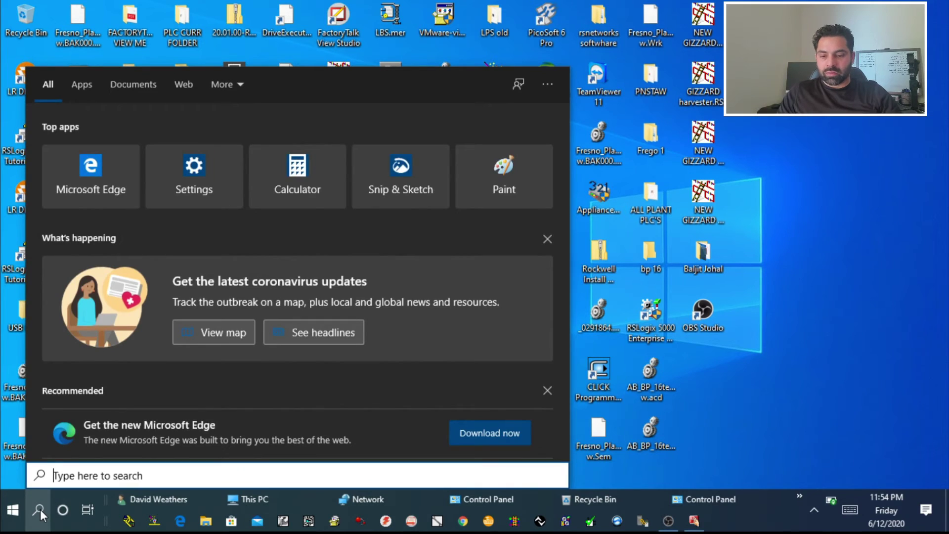
{"action": "type", "text": "rsl"}
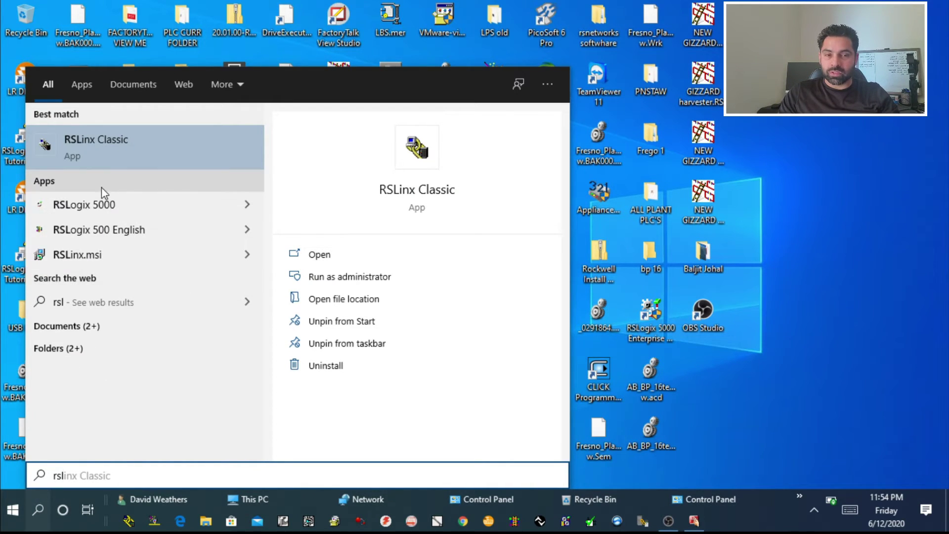
{"action": "left_click", "coordinate": [102, 229]}
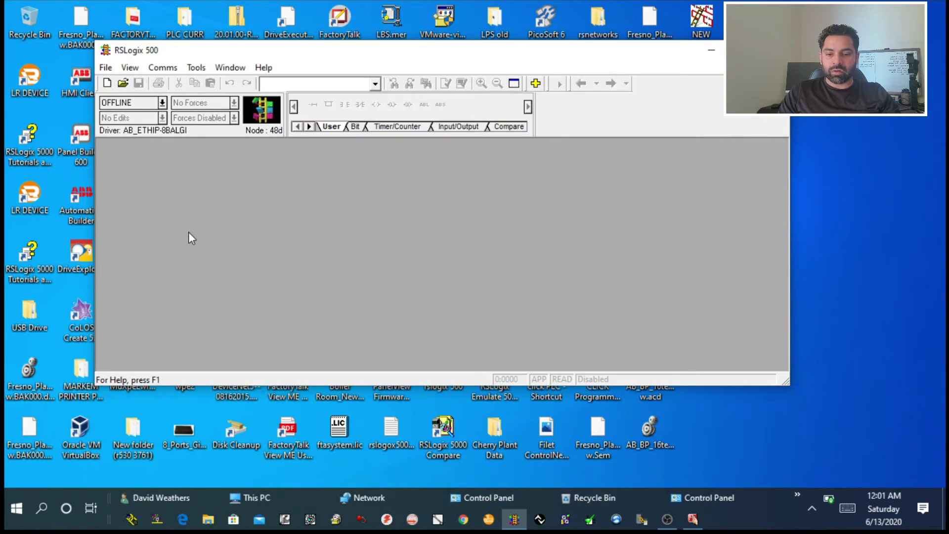
Use Who Active Go Online to select the MicroLogix 1100 at 192.168.1.30 and confirm
{"action": "left_click", "coordinate": [162, 68]}
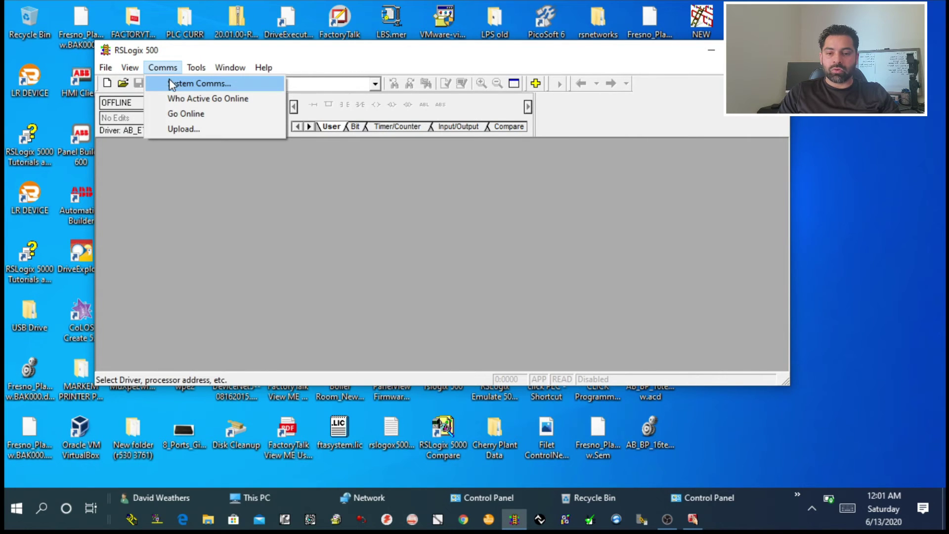
{"action": "left_click", "coordinate": [181, 99]}
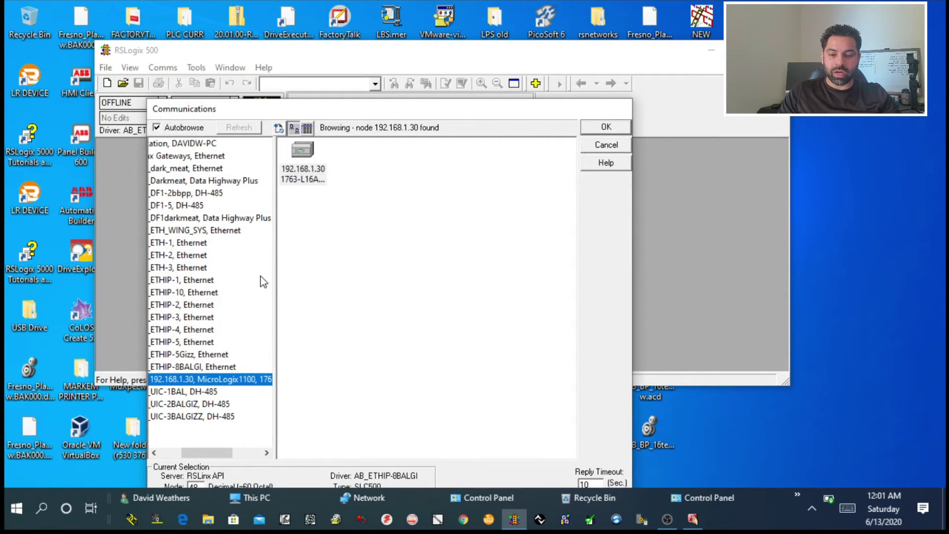
{"action": "left_click", "coordinate": [305, 153]}
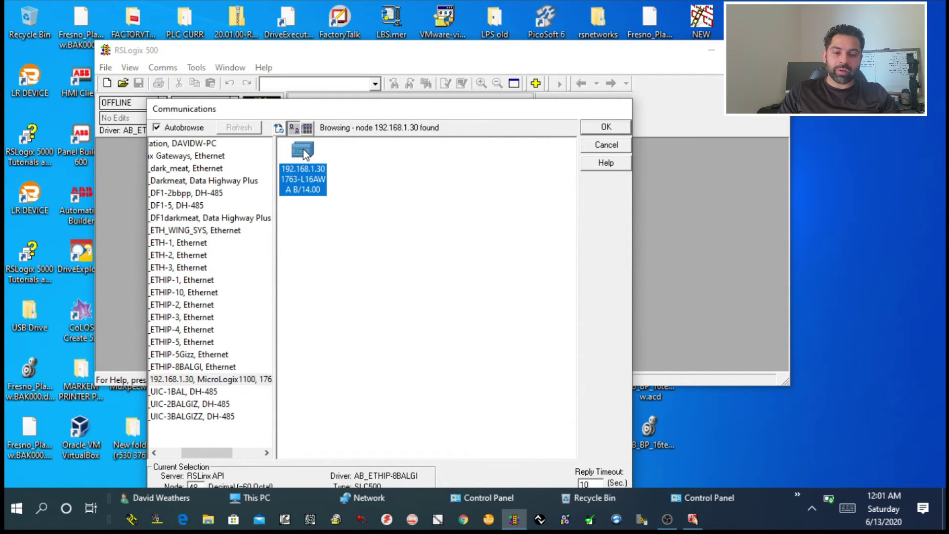
{"action": "left_click", "coordinate": [608, 129]}
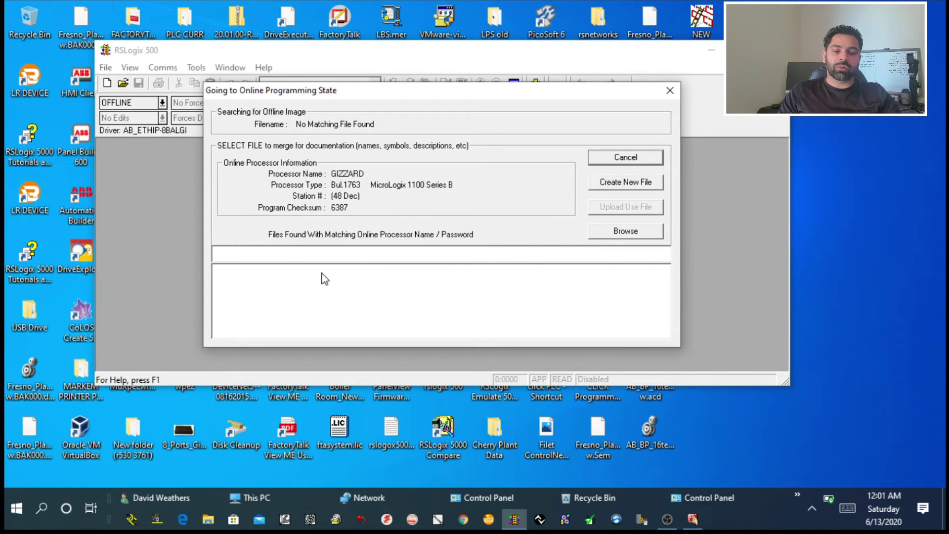
Browse to the BAL GIZZ folder on C:\ and go online with GIZZARD001111.RSS
{"action": "left_click", "coordinate": [611, 239]}
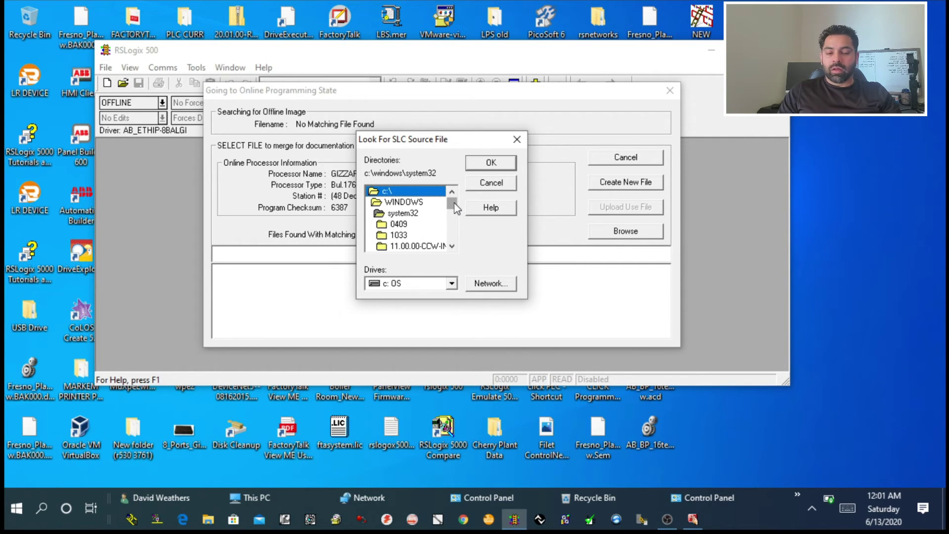
{"action": "double_click", "coordinate": [408, 193]}
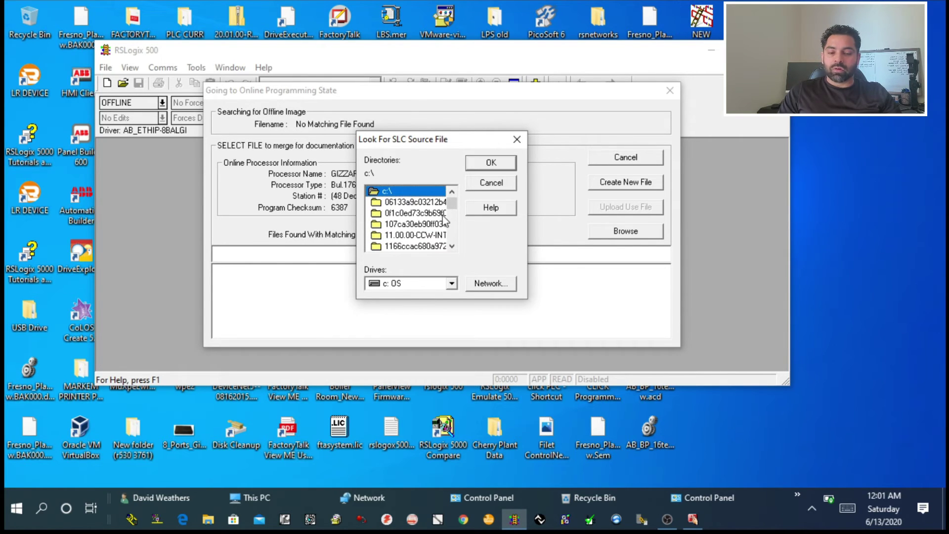
{"action": "left_click_drag", "start_coordinate": [453, 208], "coordinate": [455, 225]}
{"action": "double_click", "coordinate": [422, 235]}
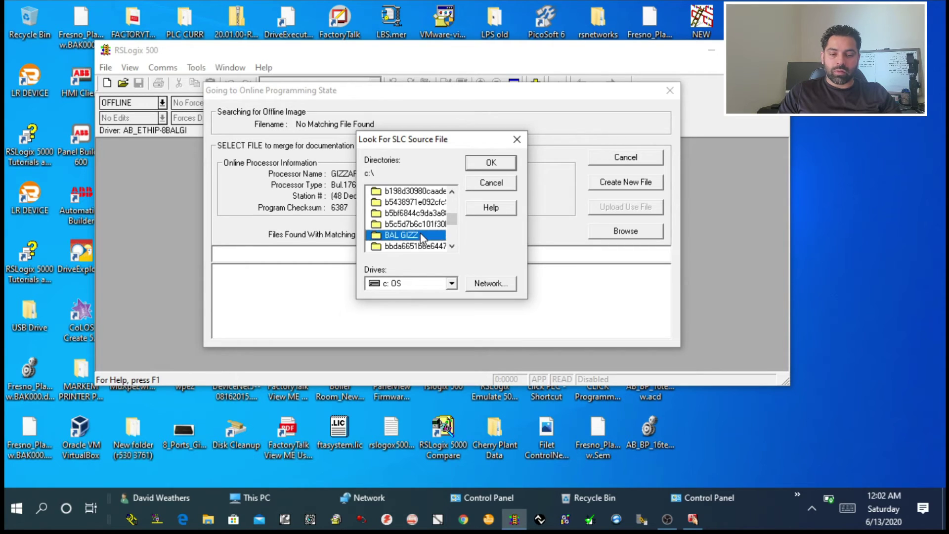
{"action": "left_click", "coordinate": [490, 164]}
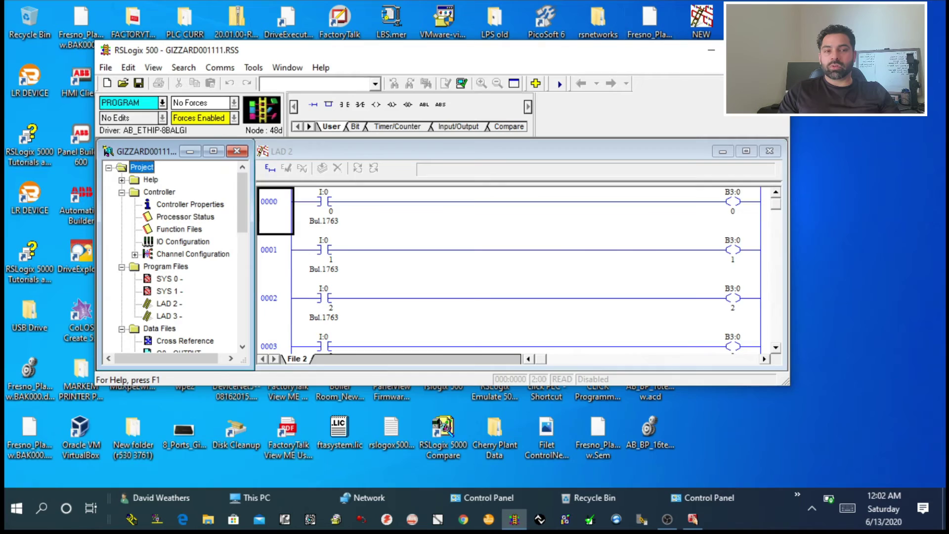
Maximize RSLogix 500 and enlarge the LAD 2 ladder view and project tree to show data files
{"action": "left_click", "coordinate": [741, 50]}
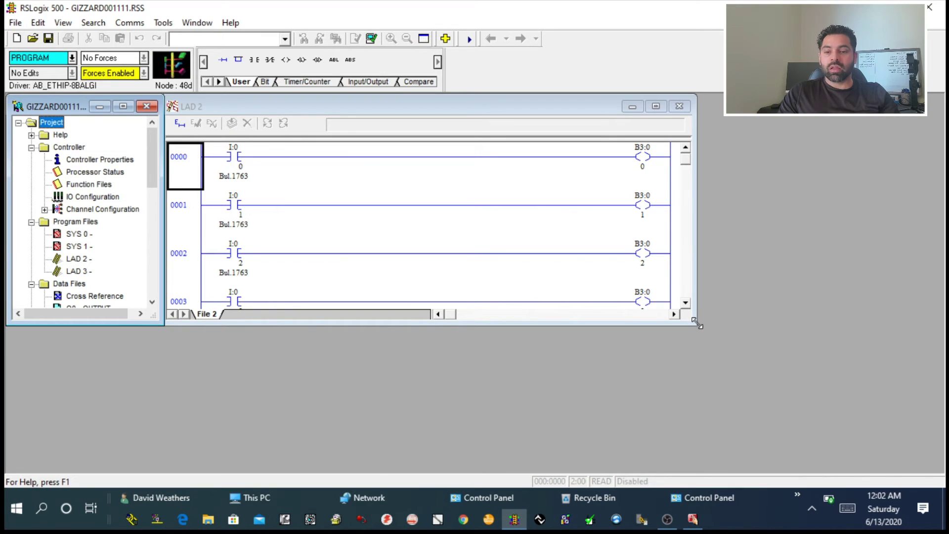
{"action": "left_click_drag", "start_coordinate": [697, 325], "coordinate": [945, 469]}
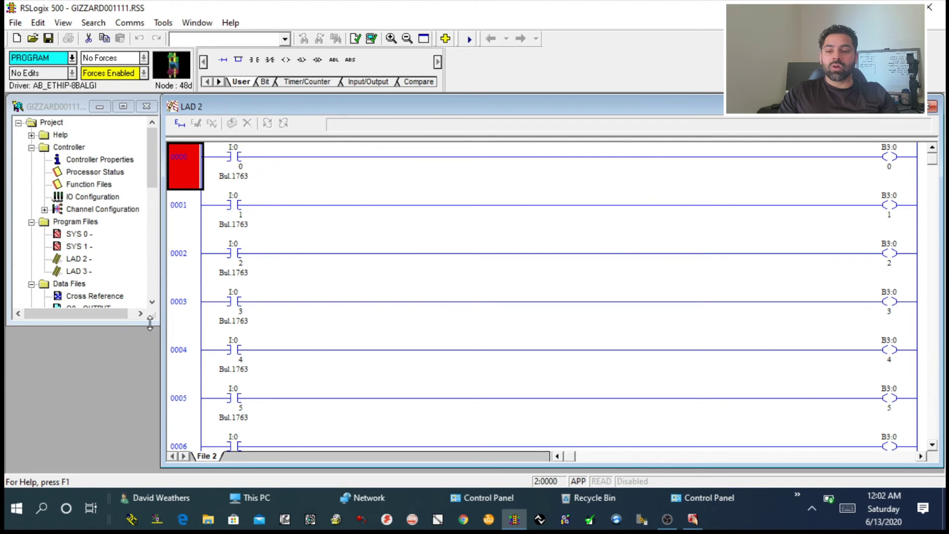
{"action": "left_click_drag", "start_coordinate": [150, 323], "coordinate": [146, 464]}
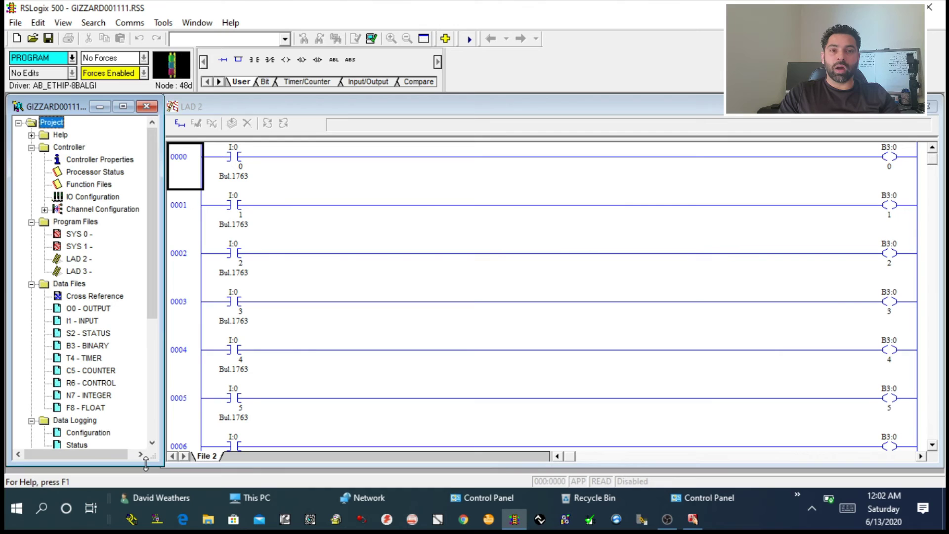
Take the project offline with Go Offline from the PROGRAM mode dropdown
{"action": "left_click", "coordinate": [42, 58]}
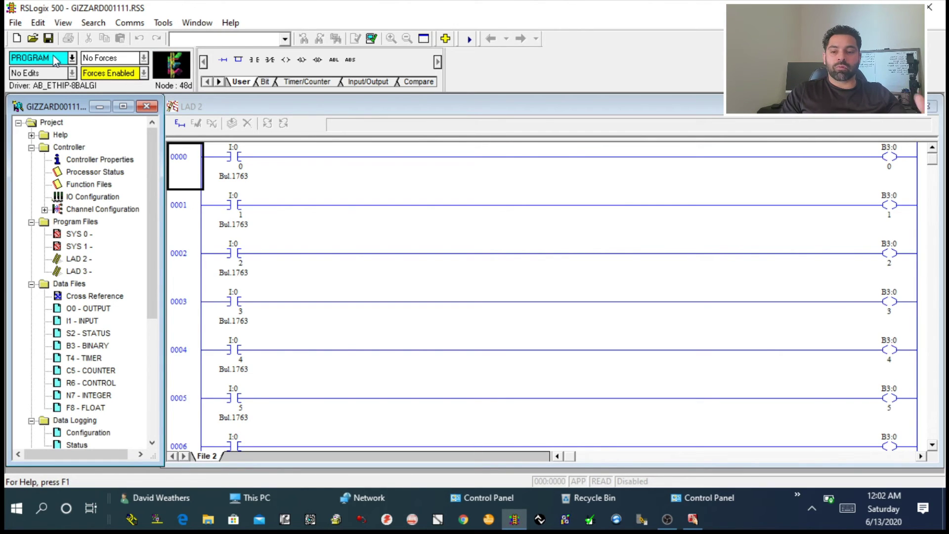
{"action": "left_click", "coordinate": [72, 59]}
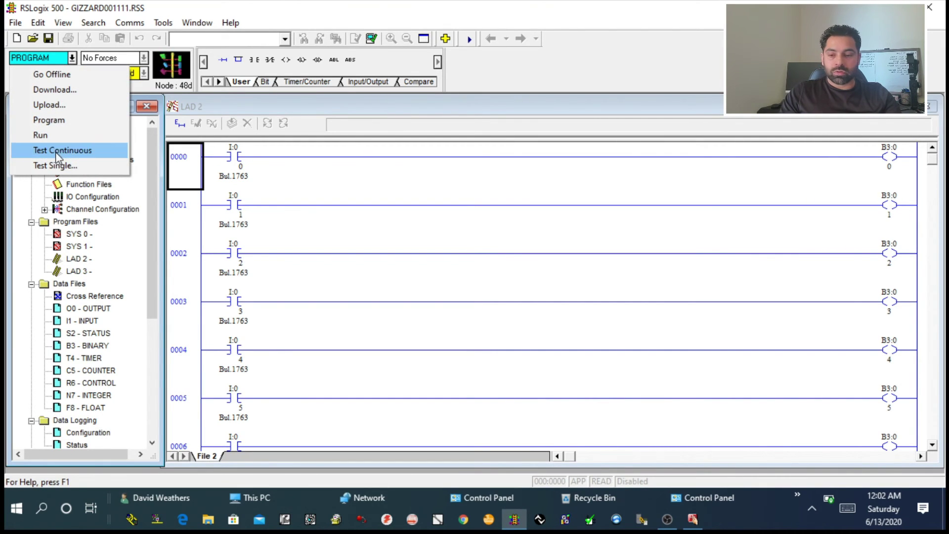
{"action": "left_click", "coordinate": [55, 75]}
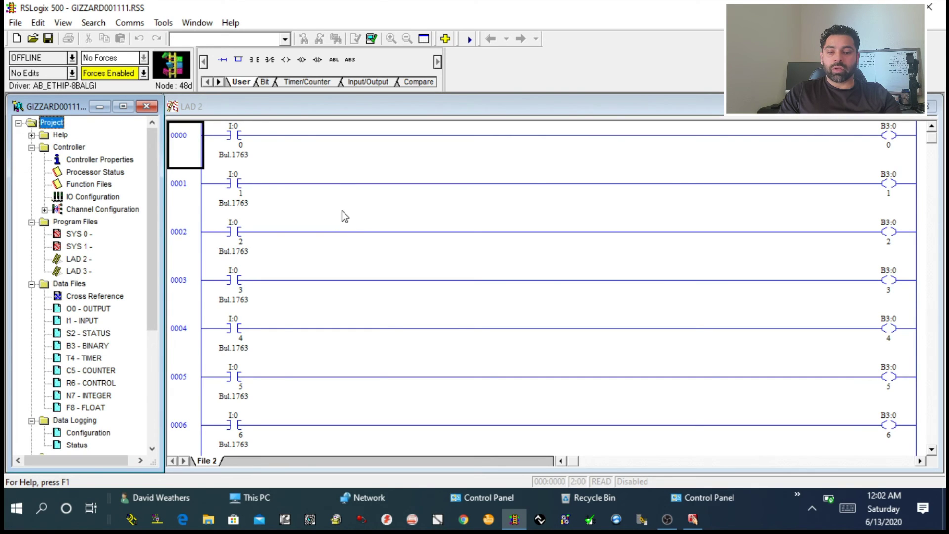
Upload the MicroLogix program into a new GIZZARD project using Create New File
{"action": "left_click", "coordinate": [72, 58]}
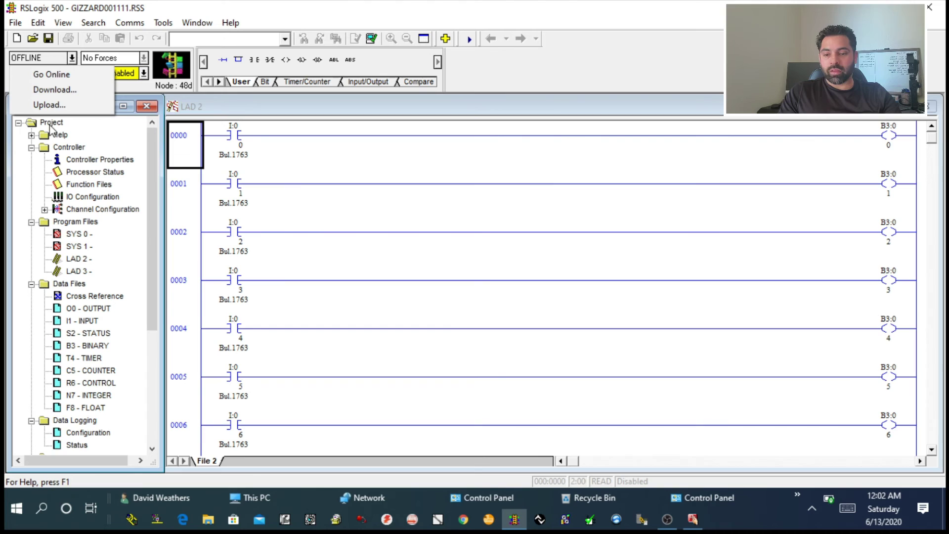
{"action": "left_click", "coordinate": [59, 106]}
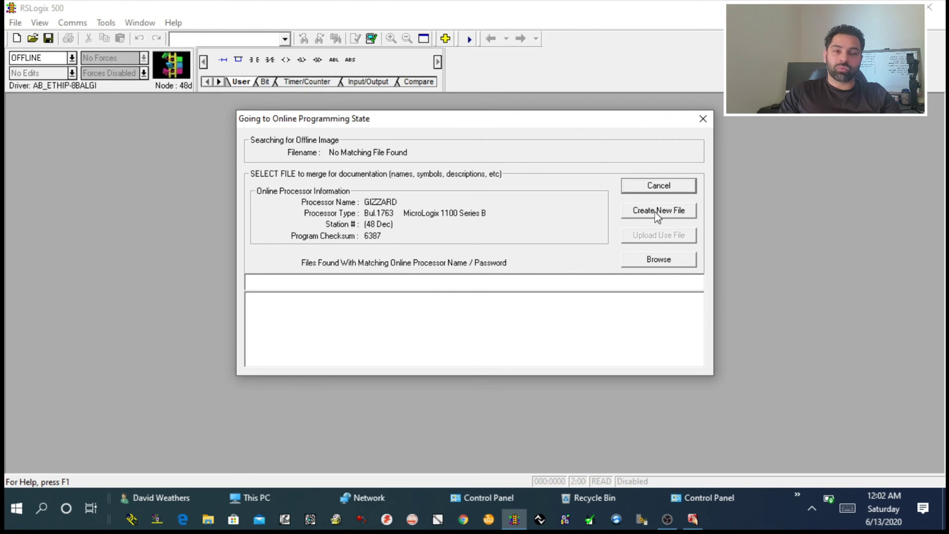
{"action": "left_click", "coordinate": [656, 212]}
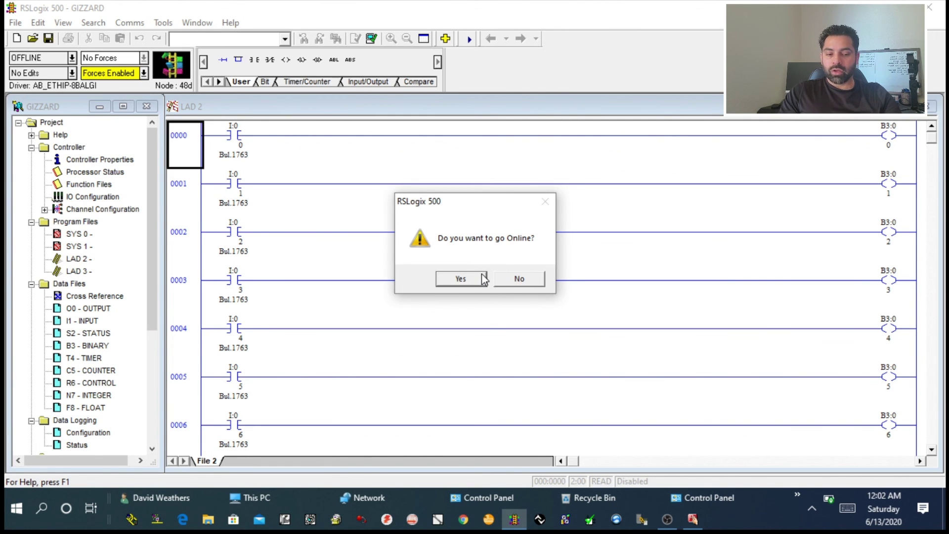
Confirm going online so GIZZARD connects to the MicroLogix 1100 in PROGRAM mode
{"action": "left_click", "coordinate": [460, 278]}
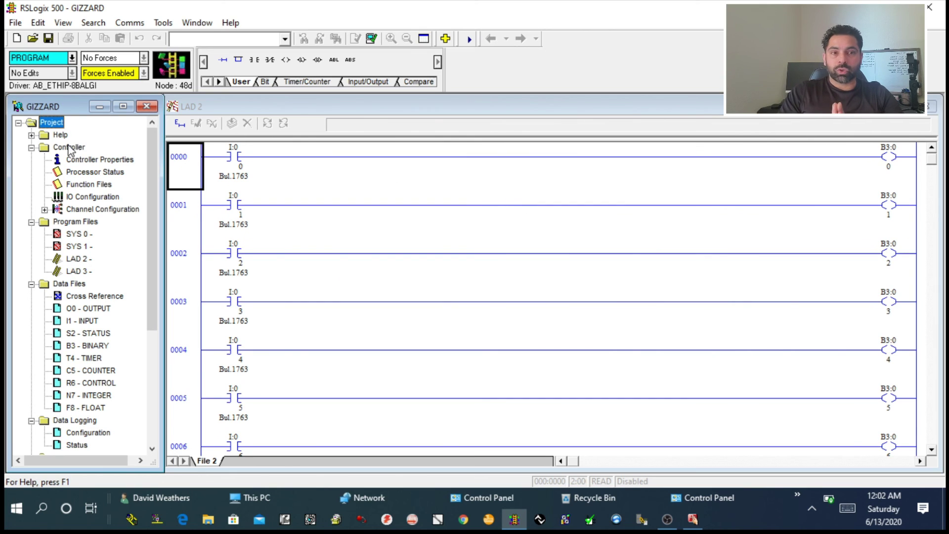